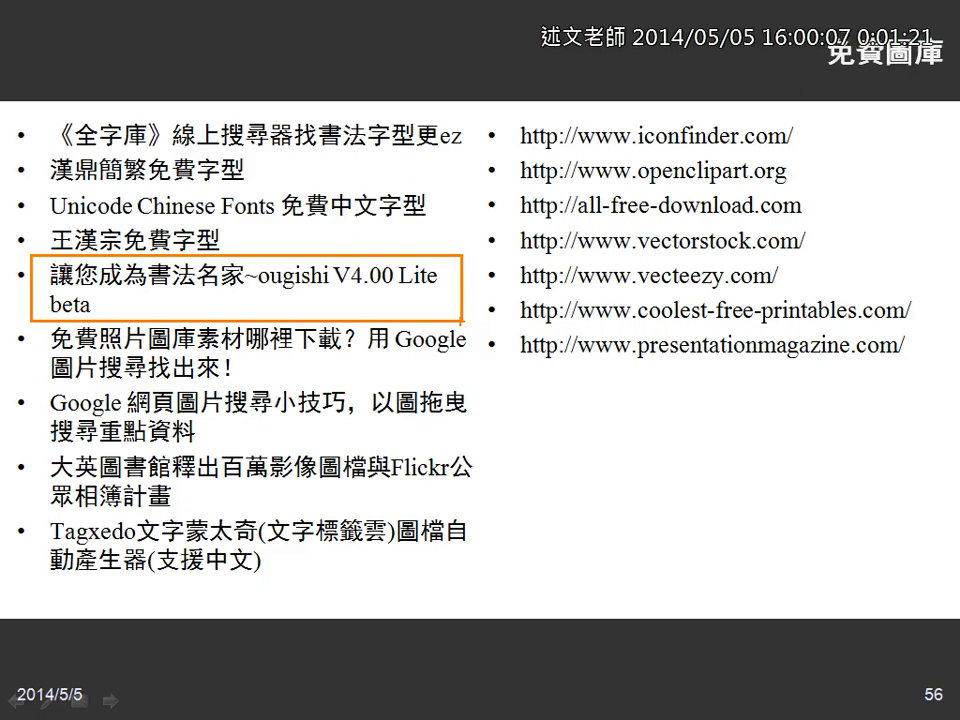
Switch to FreeCommander, launch Ougishi4lb14.exe, and reposition writing window A in the calligraphy program.
{"action": "key", "text": "alt+Tab"}
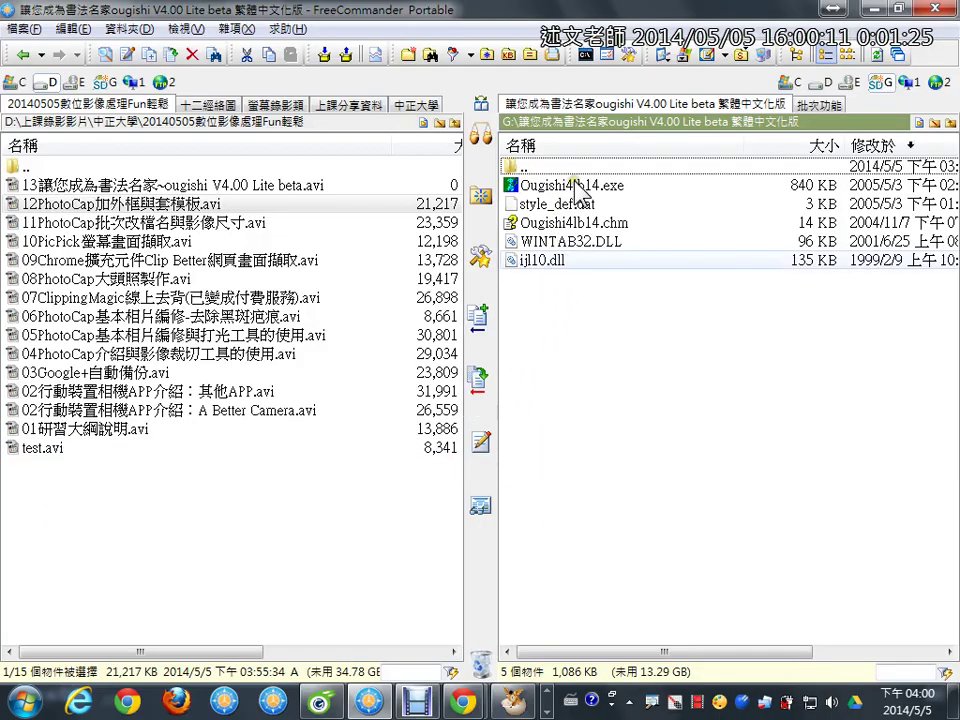
{"action": "double_click", "coordinate": [582, 186]}
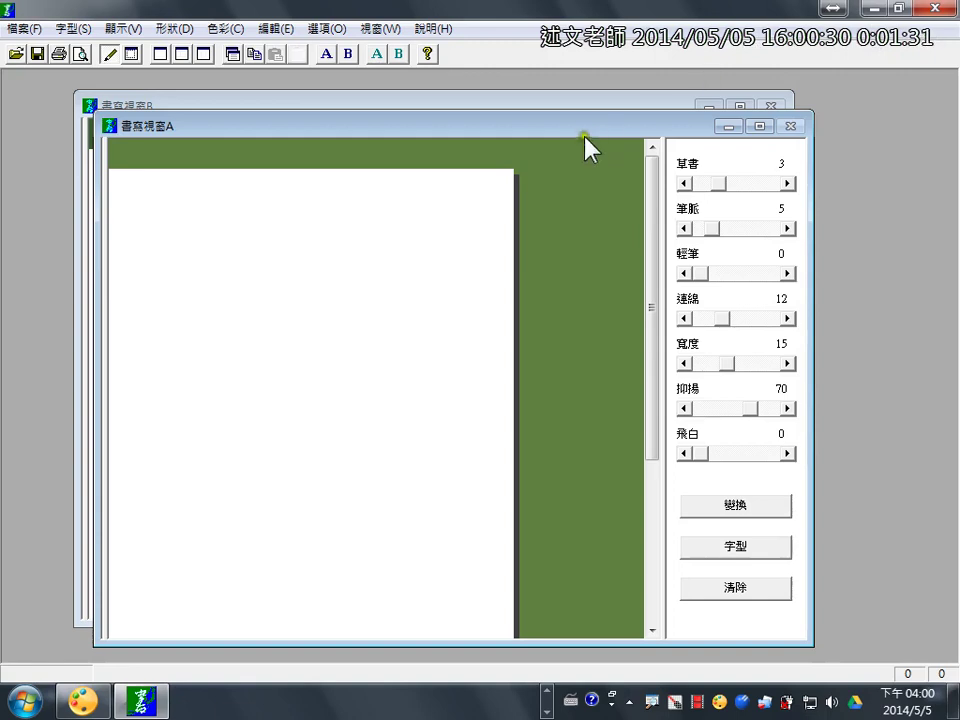
{"action": "left_click_drag", "start_coordinate": [583, 126], "coordinate": [700, 117]}
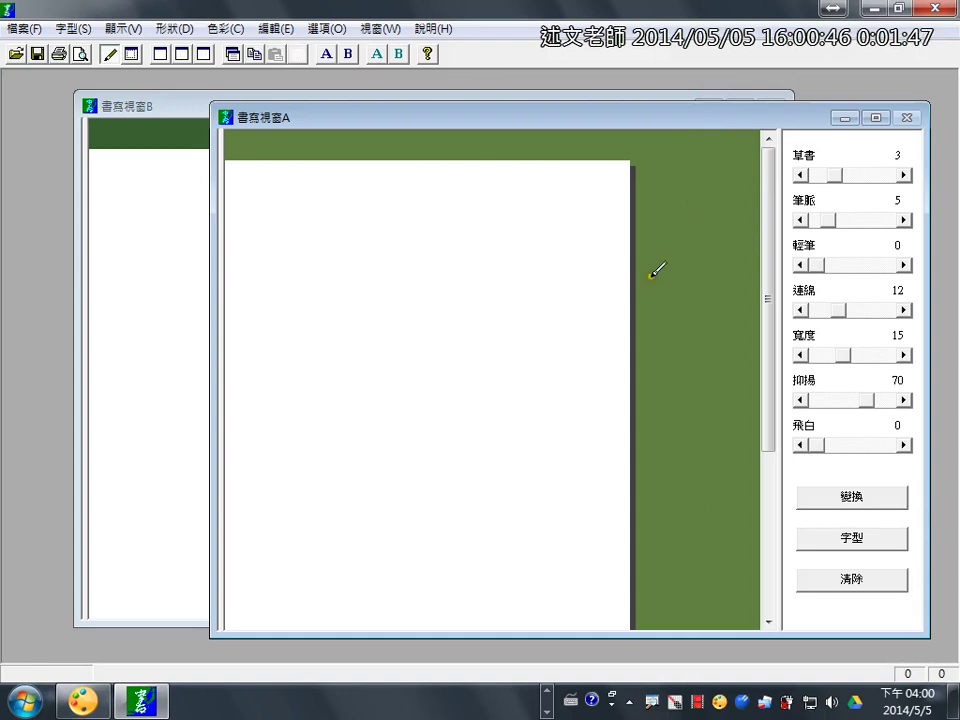
Handwrite the character 永 with brush strokes in the middle of the page in writing window A.
{"action": "left_click", "coordinate": [420, 281]}
{"action": "left_click_drag", "start_coordinate": [420, 281], "coordinate": [447, 298]}
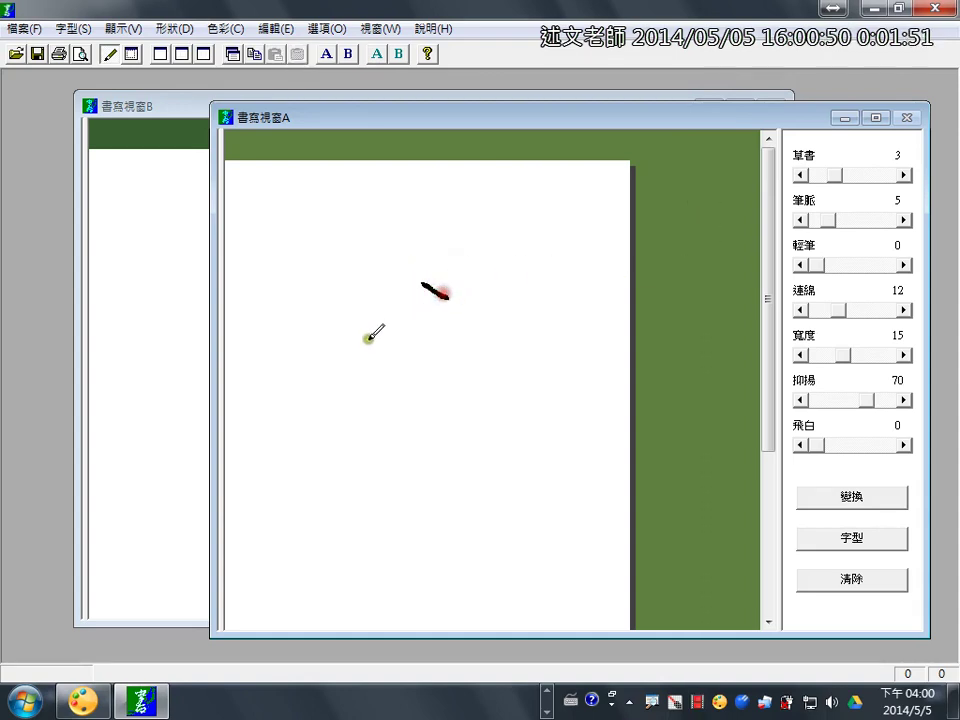
{"action": "mouse_move", "coordinate": [370, 345]}
{"action": "left_mouse_down"}
{"action": "mouse_move", "coordinate": [439, 326]}
{"action": "mouse_move", "coordinate": [453, 378]}
{"action": "mouse_move", "coordinate": [452, 486]}
{"action": "mouse_move", "coordinate": [424, 452]}
{"action": "left_mouse_up"}
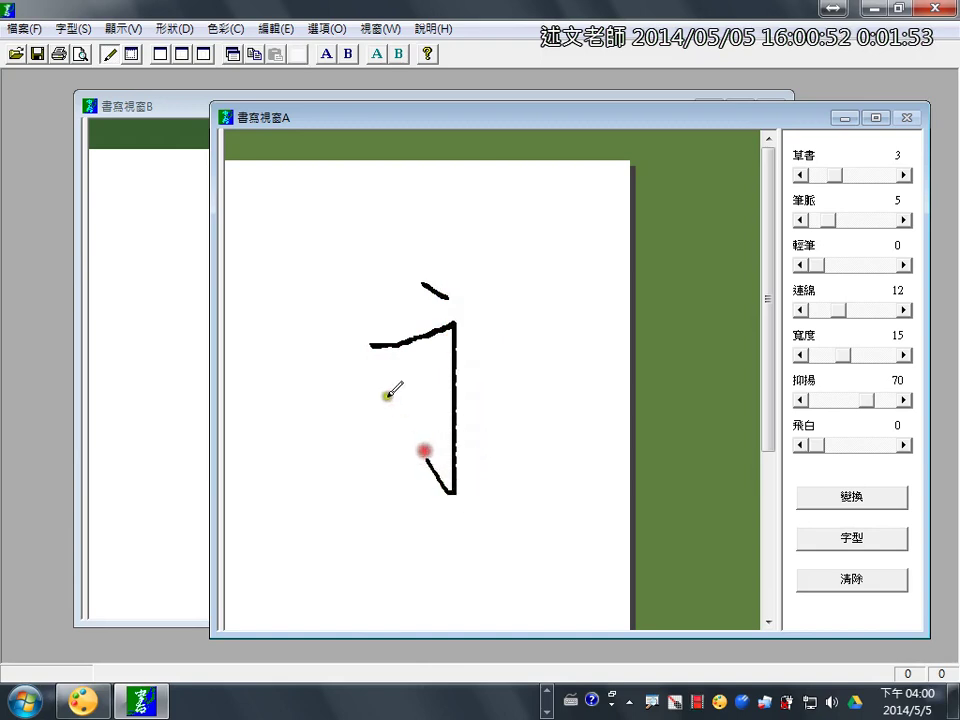
{"action": "mouse_move", "coordinate": [376, 396]}
{"action": "left_mouse_down"}
{"action": "mouse_move", "coordinate": [444, 373]}
{"action": "mouse_move", "coordinate": [320, 484]}
{"action": "left_mouse_up"}
{"action": "mouse_move", "coordinate": [520, 364]}
{"action": "left_mouse_down"}
{"action": "mouse_move", "coordinate": [480, 401]}
{"action": "mouse_move", "coordinate": [568, 494]}
{"action": "left_mouse_up"}
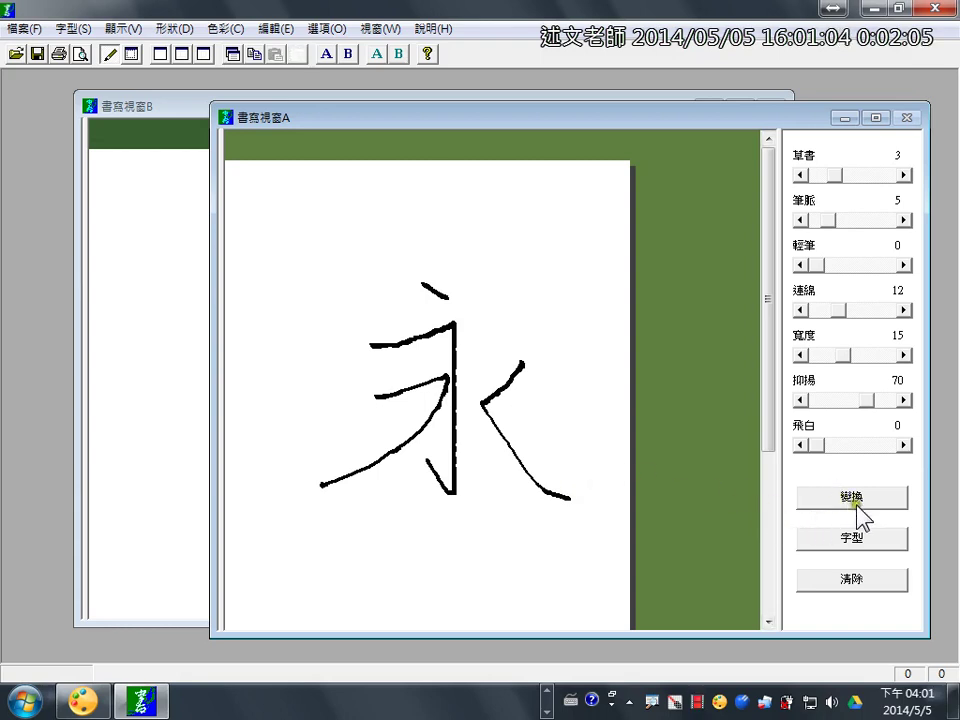
Convert the handwritten 永 to the 草書 script style and move writing window A slightly up.
{"action": "left_click", "coordinate": [862, 543]}
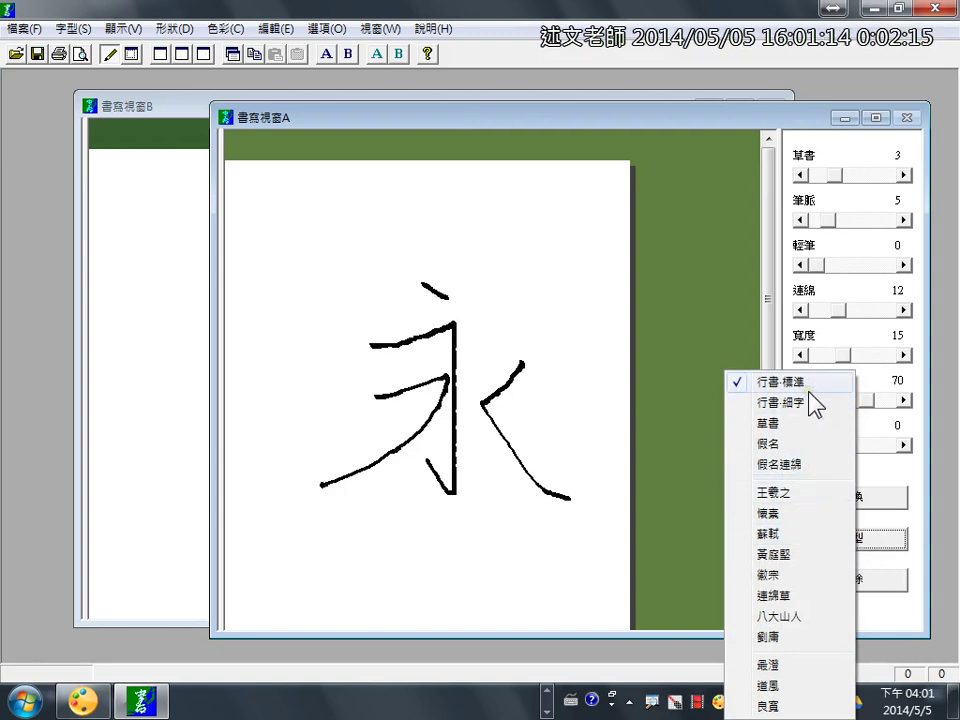
{"action": "left_click", "coordinate": [813, 426]}
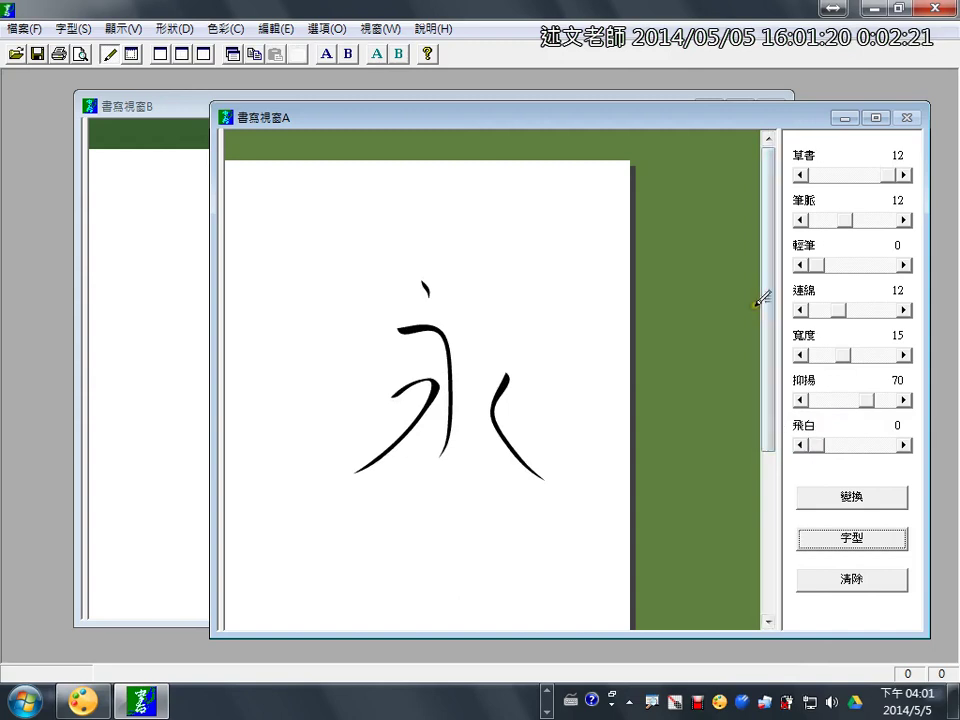
{"action": "left_click", "coordinate": [859, 537]}
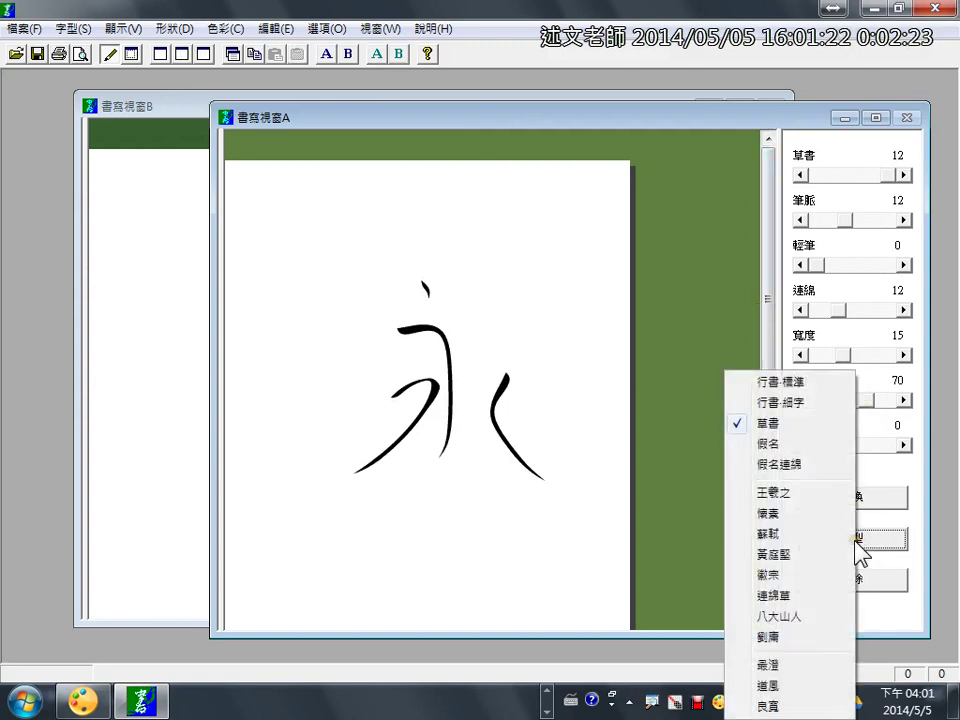
{"action": "left_click_drag", "start_coordinate": [778, 120], "coordinate": [772, 95]}
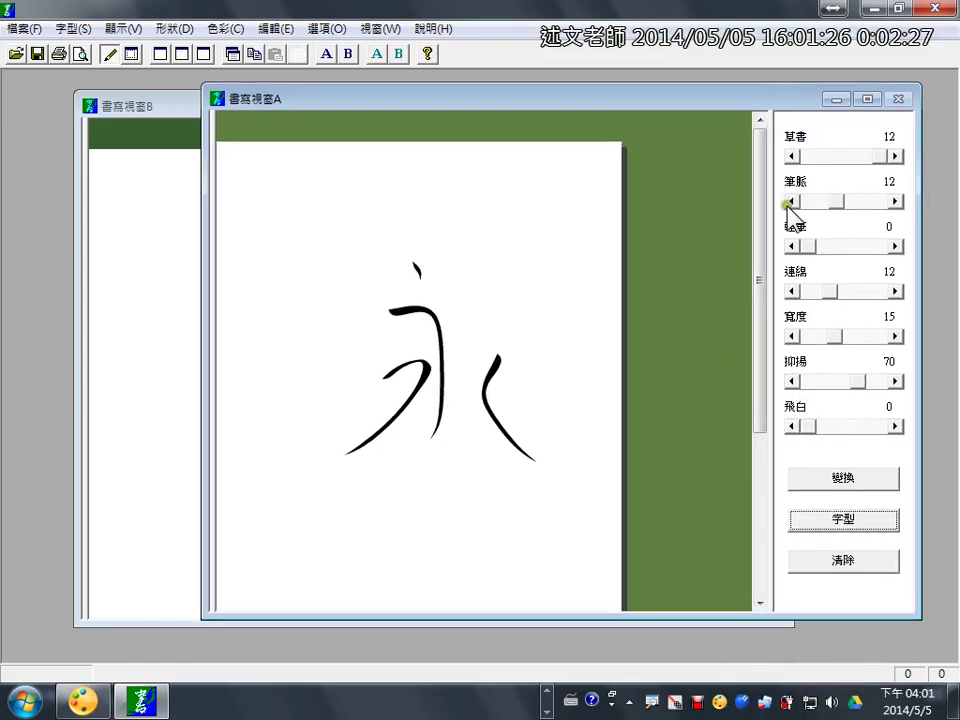
Set the character's stroke width (寬度) to 36 and its 筆脈 value to 21.
{"action": "left_click_drag", "start_coordinate": [835, 337], "coordinate": [875, 338]}
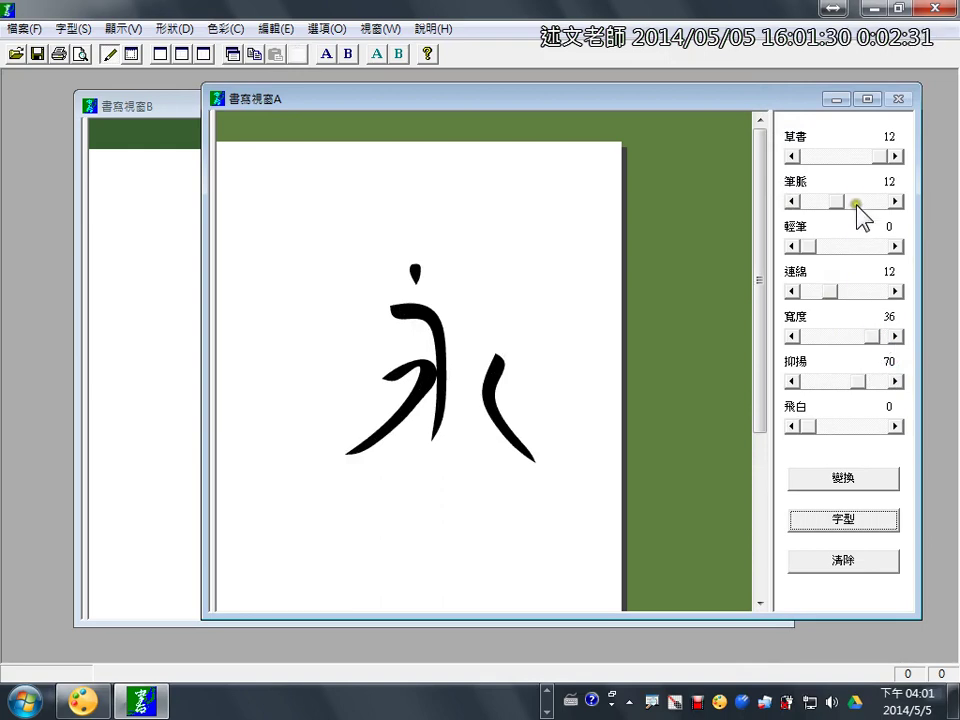
{"action": "mouse_move", "coordinate": [838, 201]}
{"action": "left_mouse_down"}
{"action": "mouse_move", "coordinate": [840, 210]}
{"action": "mouse_move", "coordinate": [858, 202]}
{"action": "left_mouse_up"}
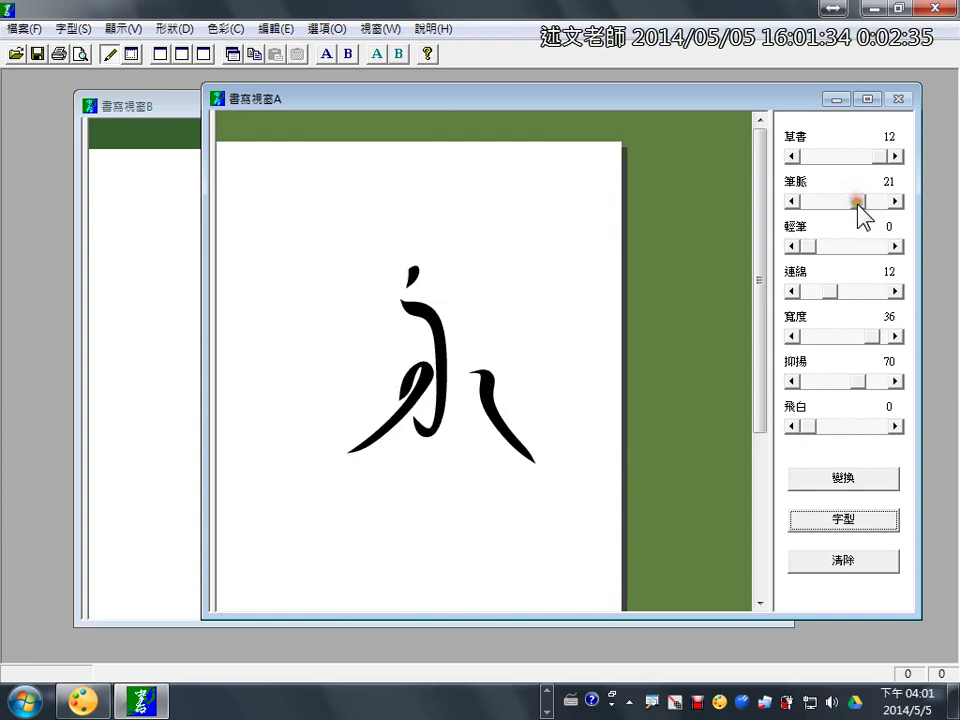
{"action": "left_click", "coordinate": [808, 288]}
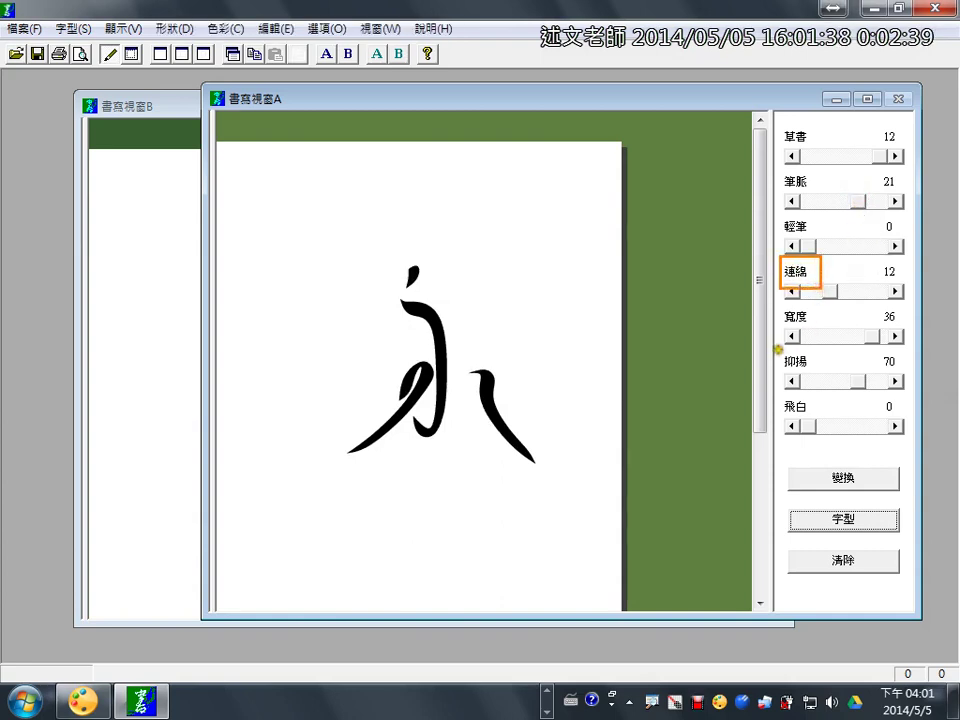
{"action": "left_click", "coordinate": [818, 372]}
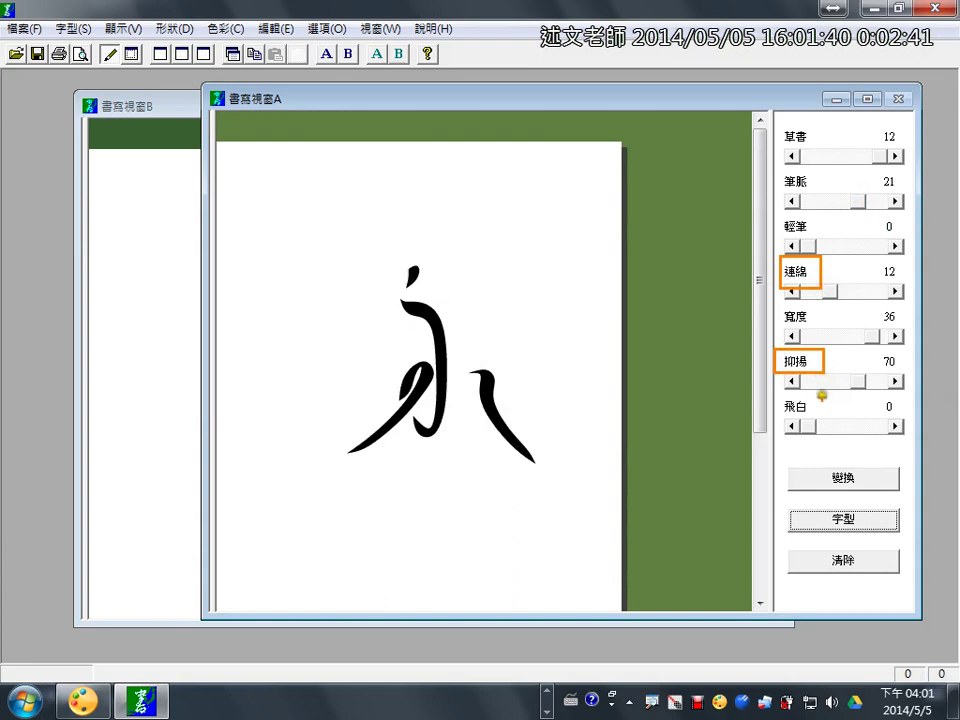
{"action": "left_click", "coordinate": [811, 416]}
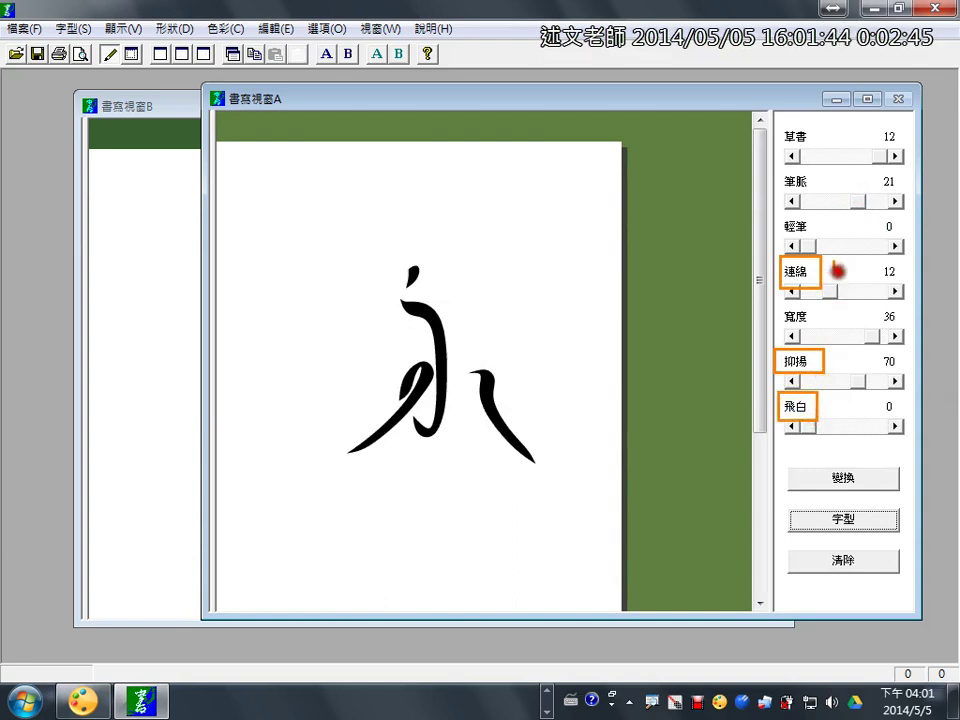
{"action": "left_click_drag", "start_coordinate": [838, 268], "coordinate": [866, 241]}
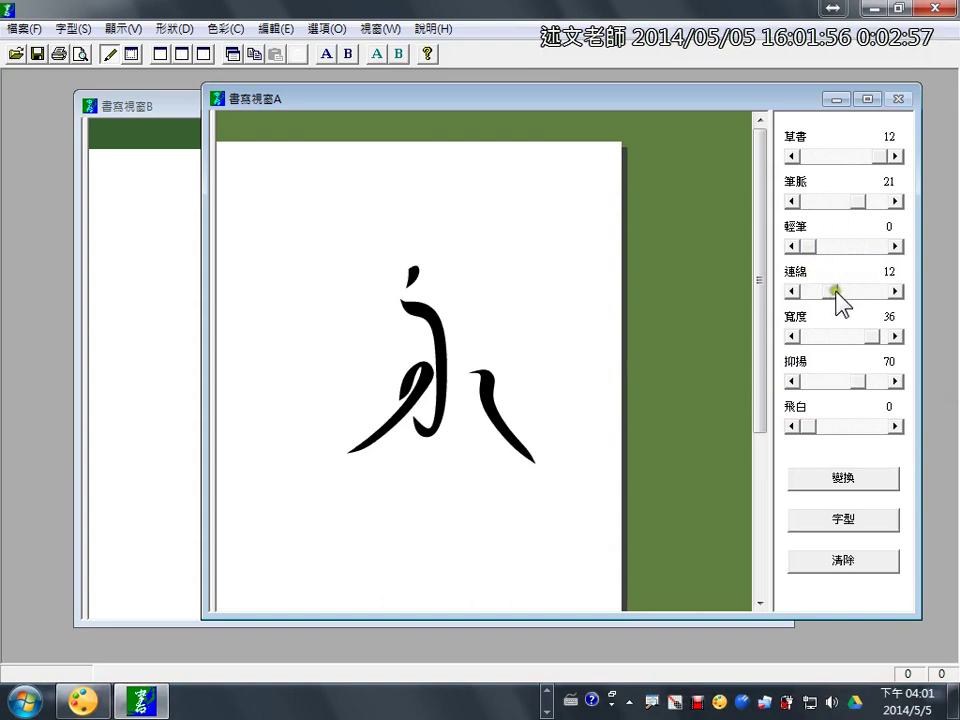
Set 連綿 to 39, 抑揚 to 66 and 飛白 to 25 for the character and reapply the conversion.
{"action": "left_click_drag", "start_coordinate": [836, 291], "coordinate": [879, 291]}
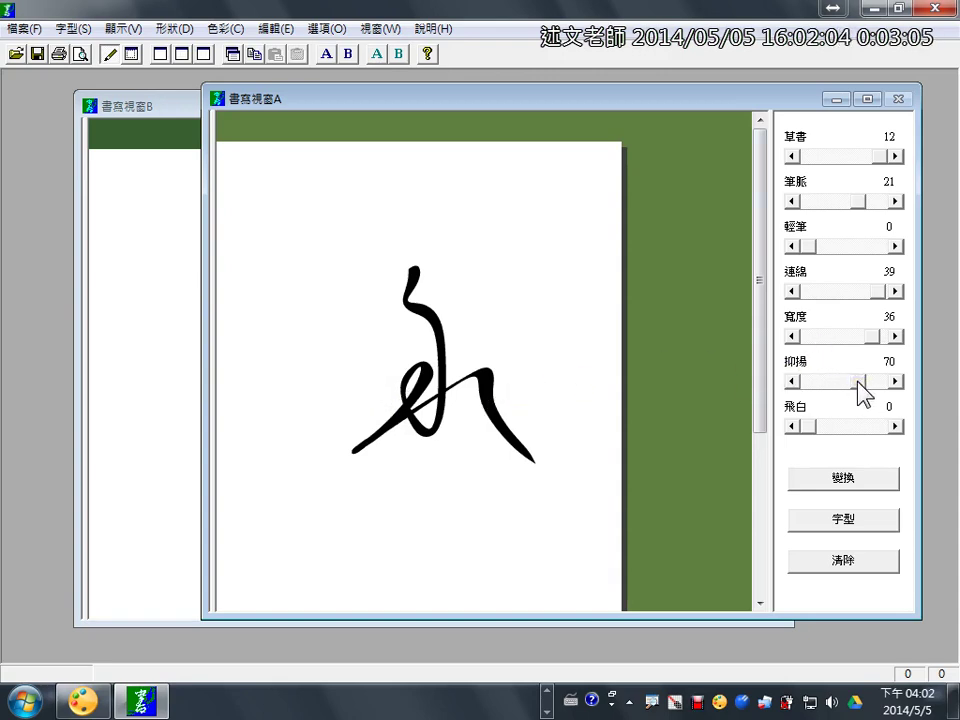
{"action": "left_click_drag", "start_coordinate": [858, 381], "coordinate": [878, 383]}
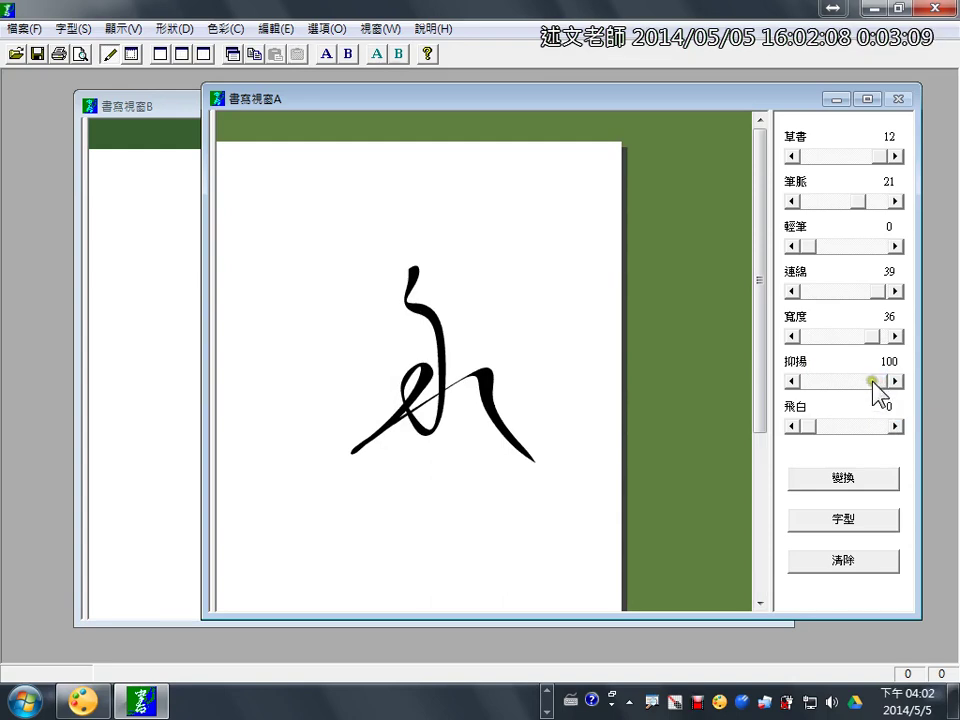
{"action": "left_click_drag", "start_coordinate": [875, 382], "coordinate": [851, 385]}
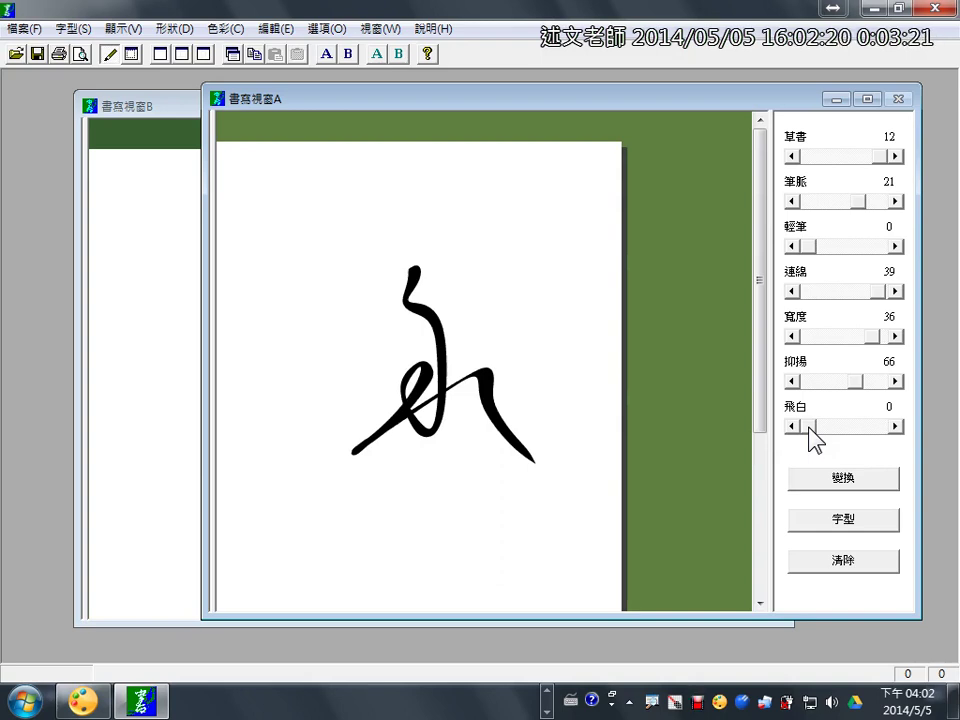
{"action": "left_click_drag", "start_coordinate": [810, 426], "coordinate": [844, 426]}
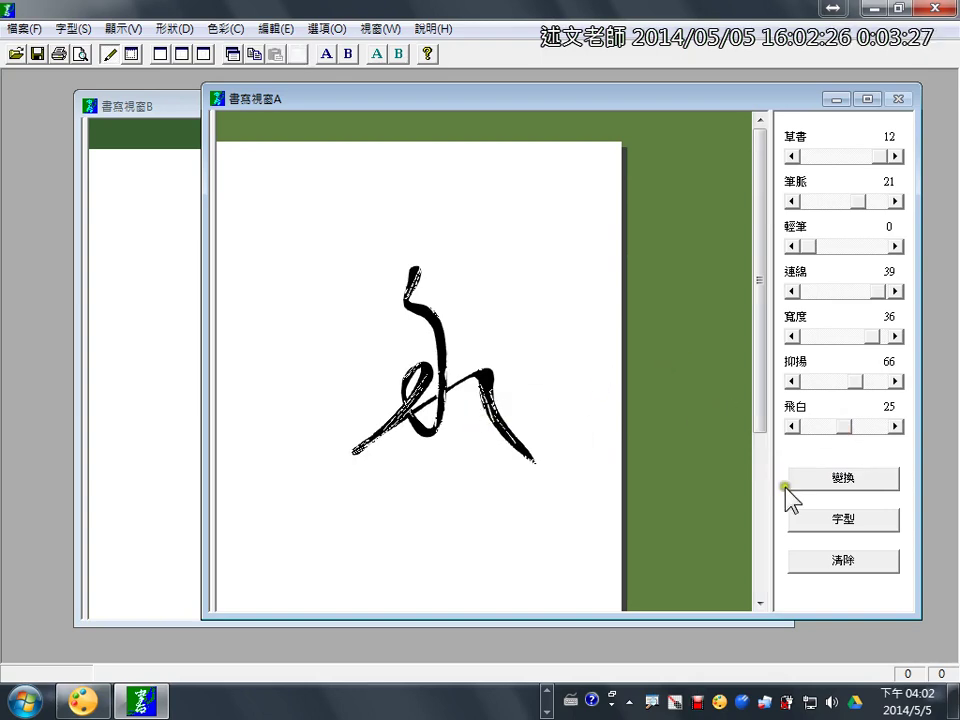
{"action": "left_click", "coordinate": [822, 480]}
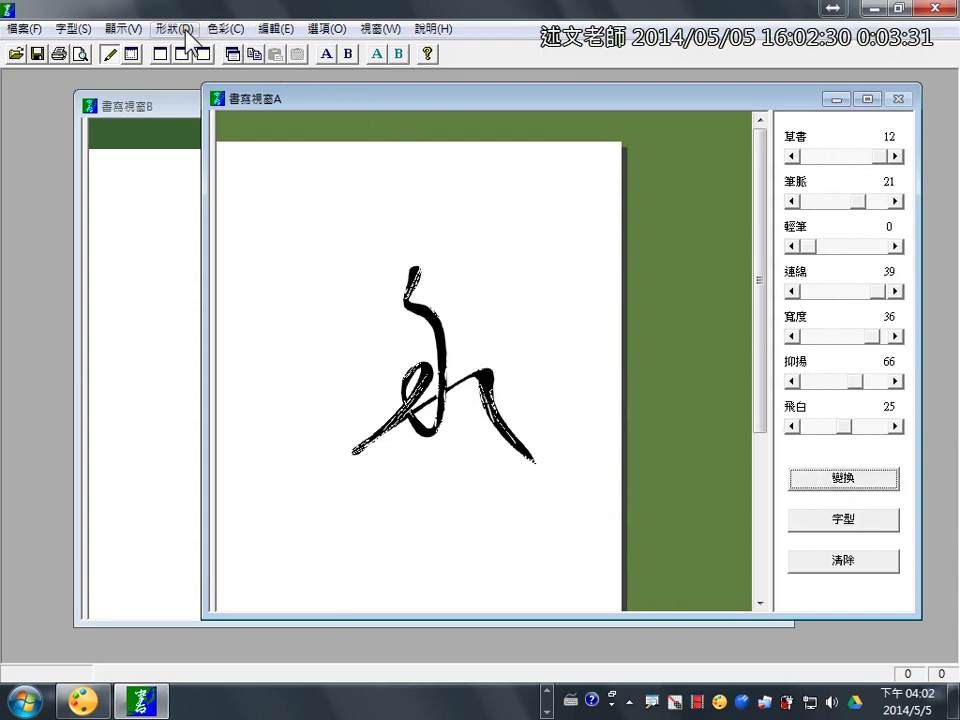
Compare the converted character with its original handwritten lines alone, and return to the converted display.
{"action": "left_click", "coordinate": [130, 30]}
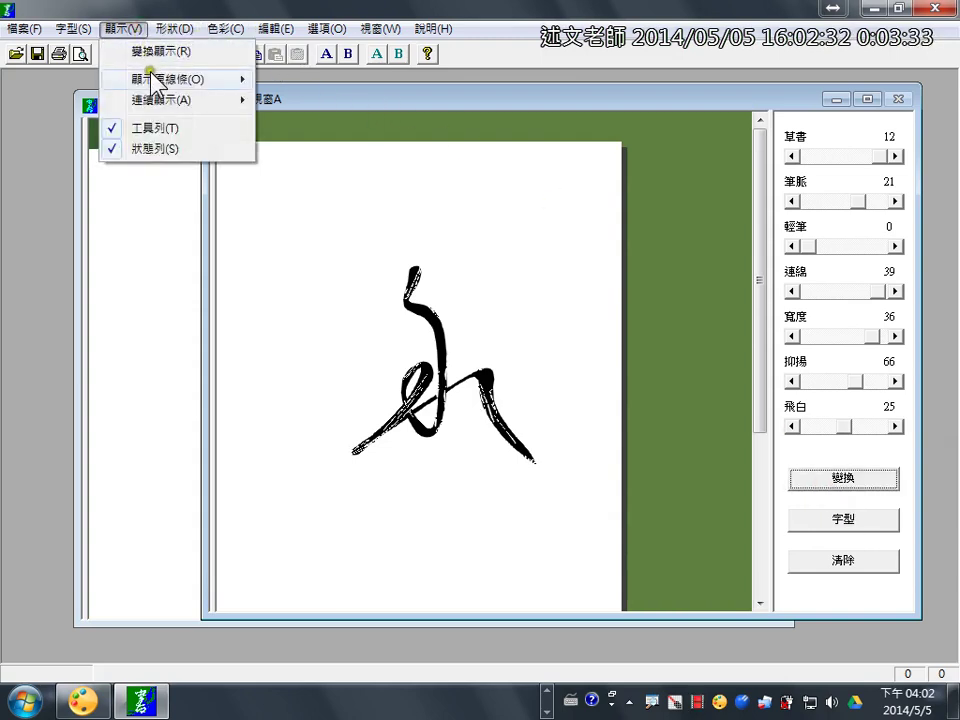
{"action": "left_click", "coordinate": [180, 49]}
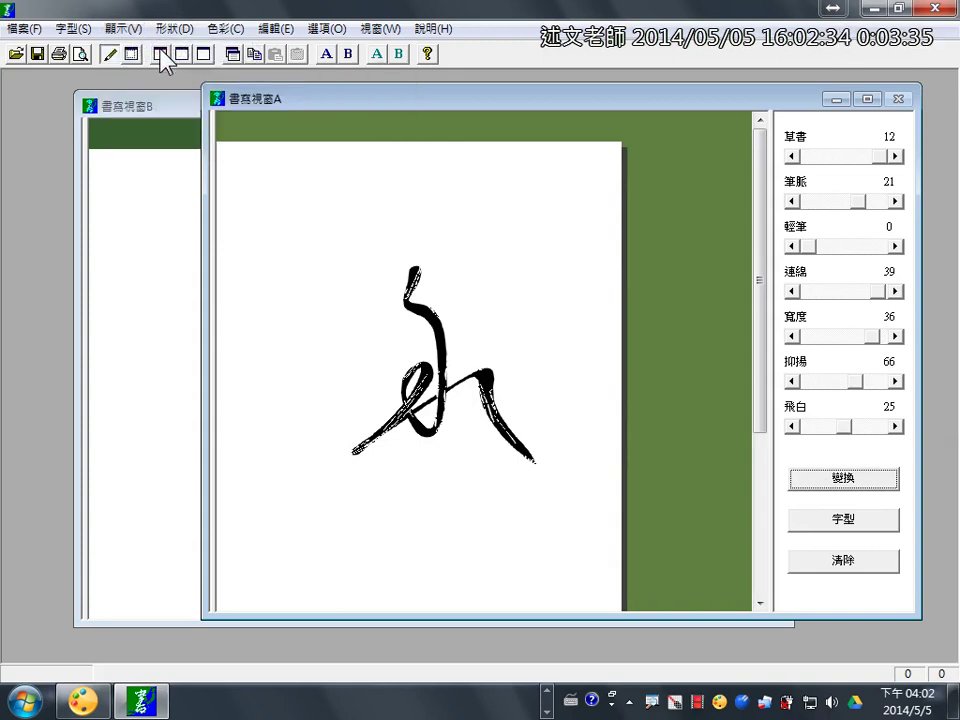
{"action": "left_click", "coordinate": [124, 29]}
{"action": "mouse_move", "coordinate": [175, 79]}
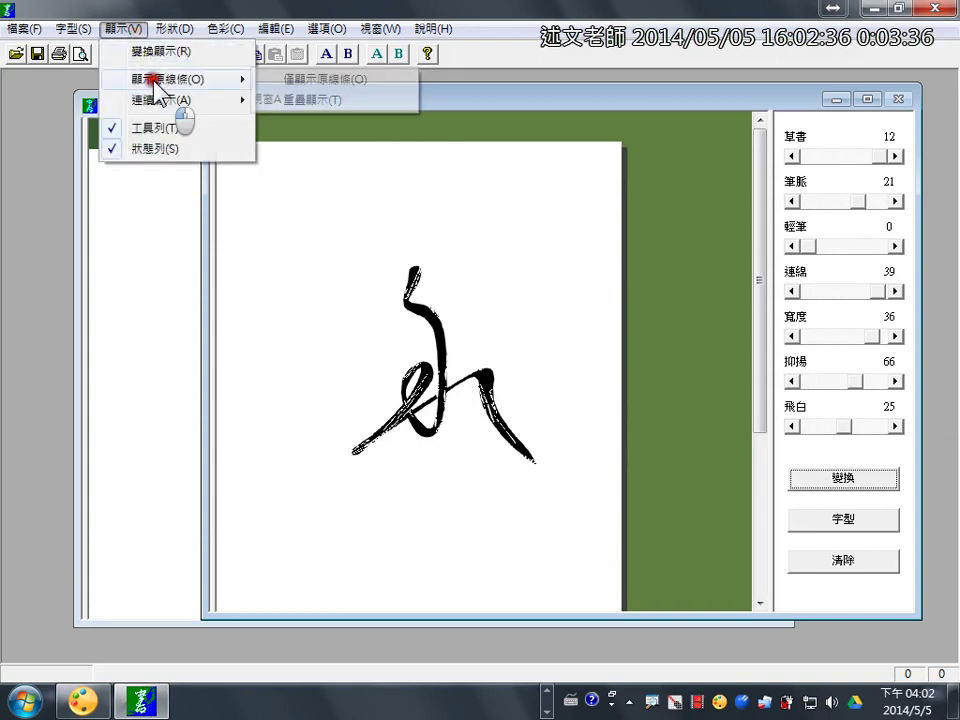
{"action": "left_click", "coordinate": [276, 81]}
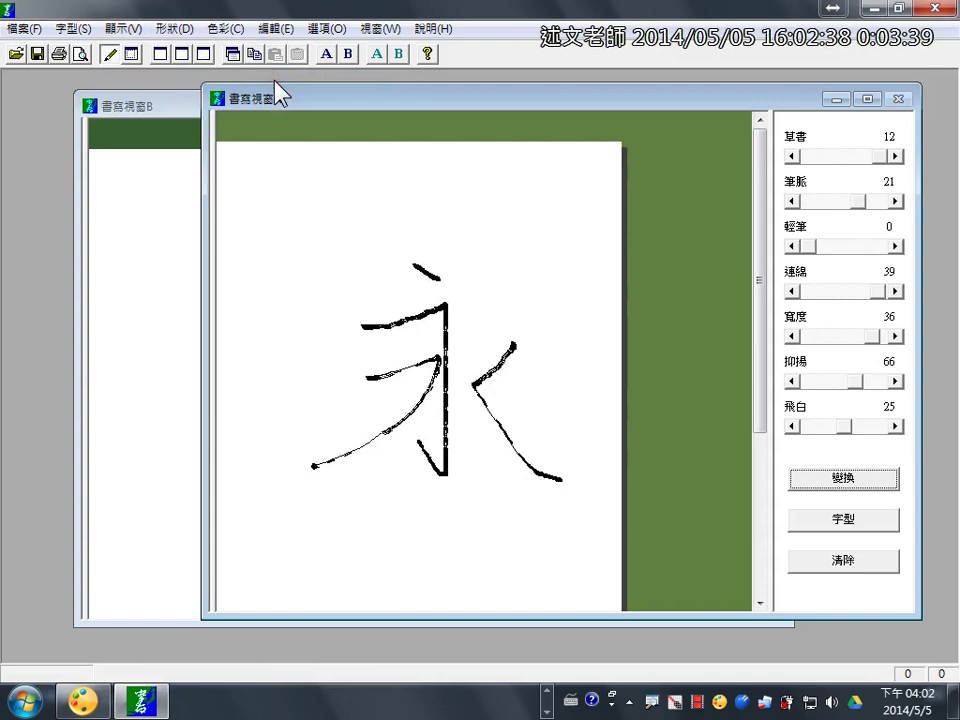
{"action": "left_click", "coordinate": [124, 29]}
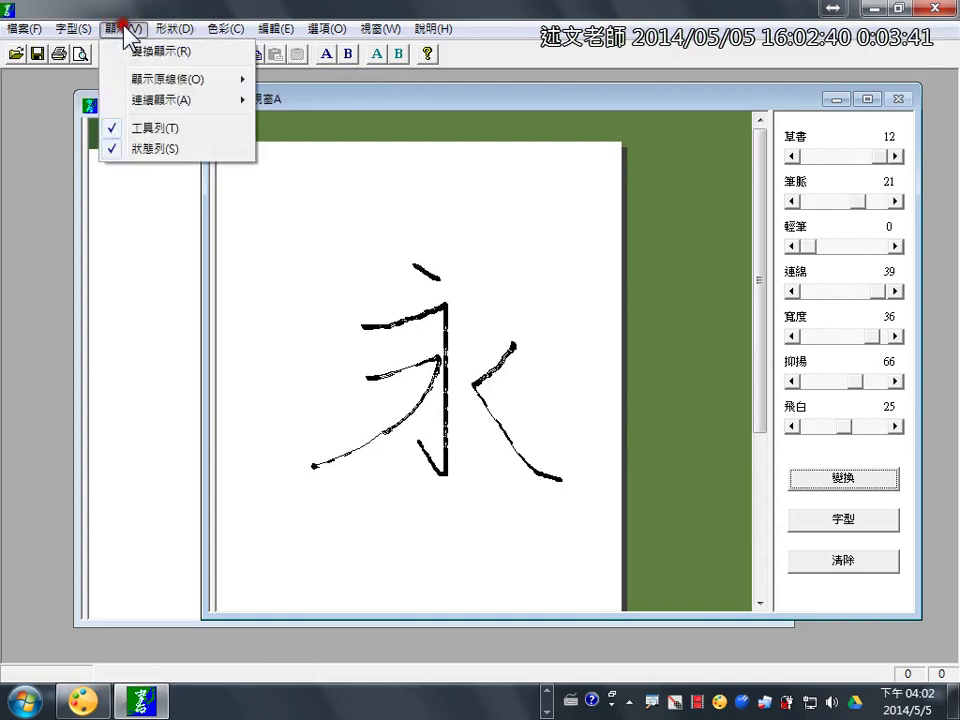
{"action": "left_click", "coordinate": [145, 51]}
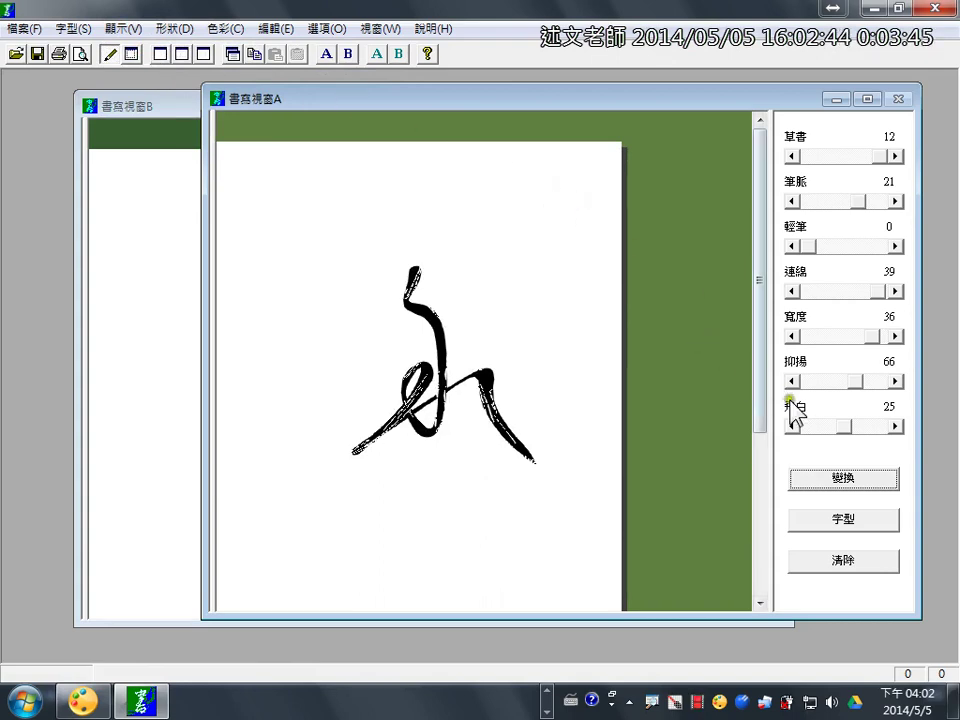
Reduce the character's dry-brush effect (飛白) to 12.
{"action": "mouse_move", "coordinate": [846, 425]}
{"action": "left_mouse_down"}
{"action": "mouse_move", "coordinate": [820, 424]}
{"action": "mouse_move", "coordinate": [829, 426]}
{"action": "left_mouse_up"}
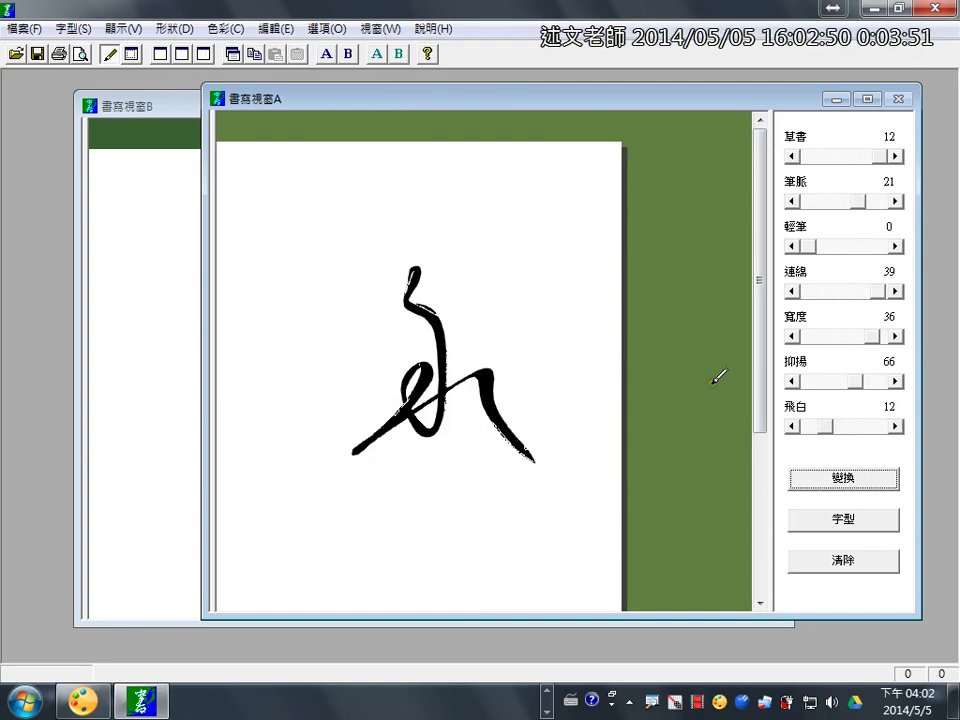
Export the calligraphy as a PNG image named 永 to the SD Card (G:).
{"action": "left_click", "coordinate": [30, 29]}
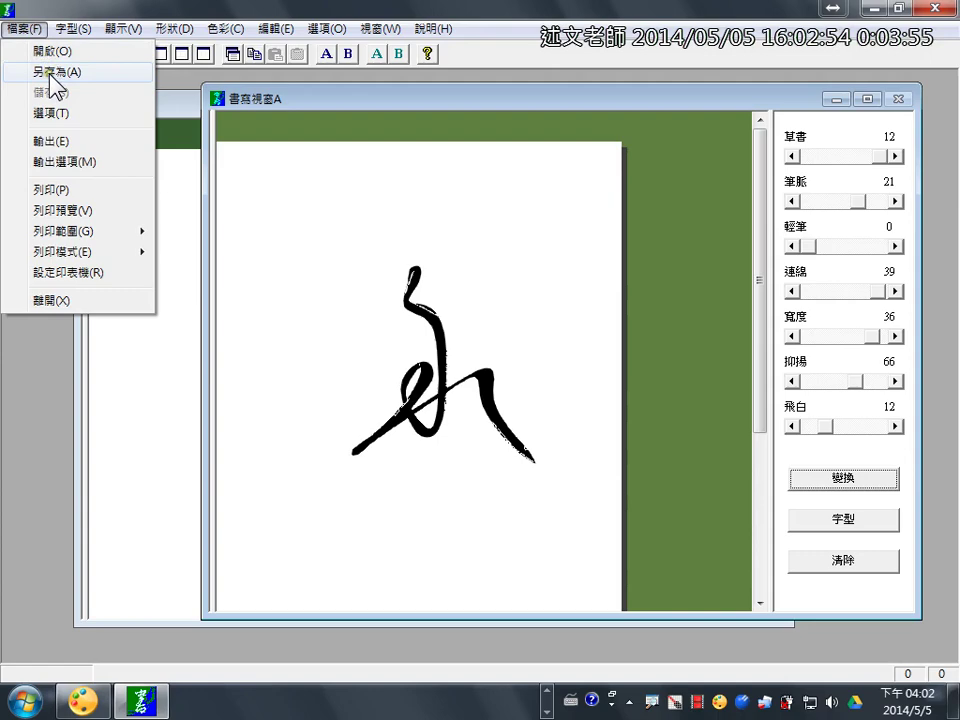
{"action": "left_click", "coordinate": [66, 138]}
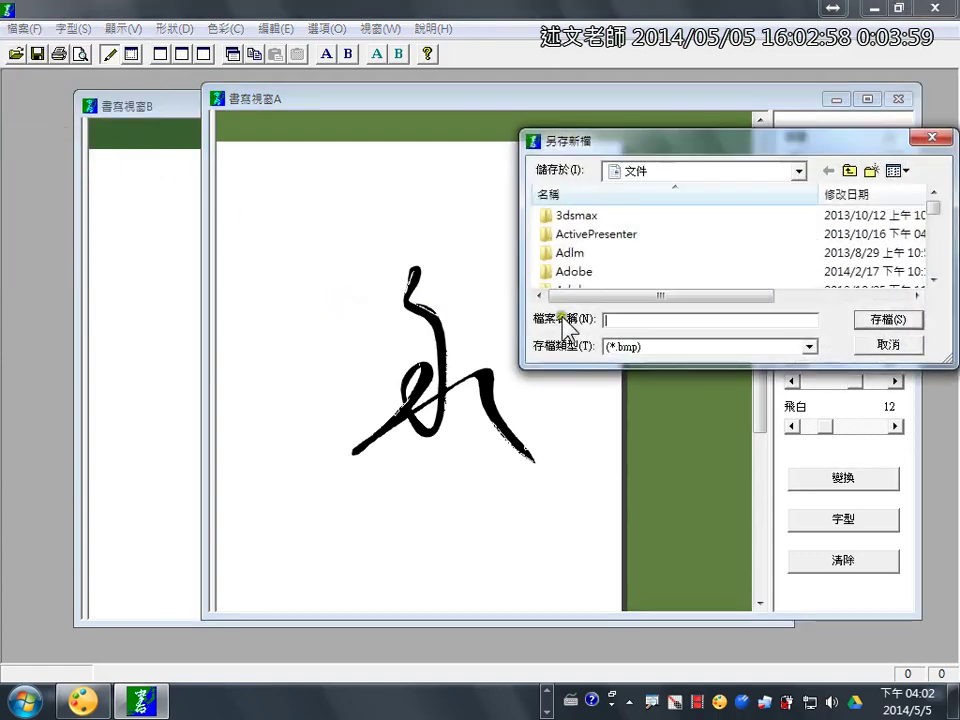
{"action": "left_click", "coordinate": [662, 350]}
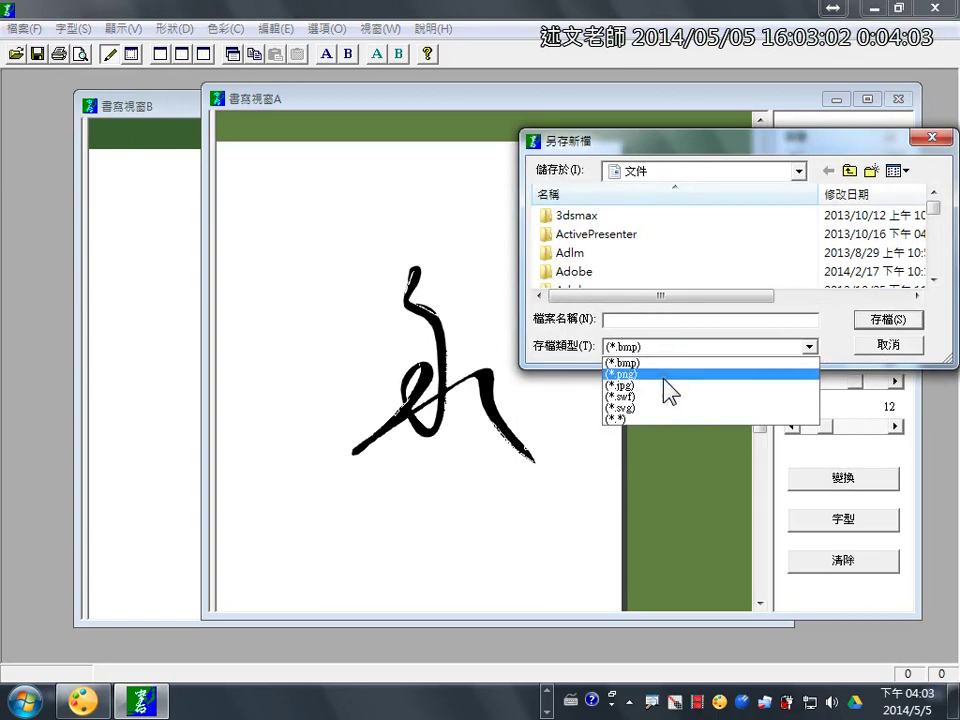
{"action": "left_click", "coordinate": [663, 376]}
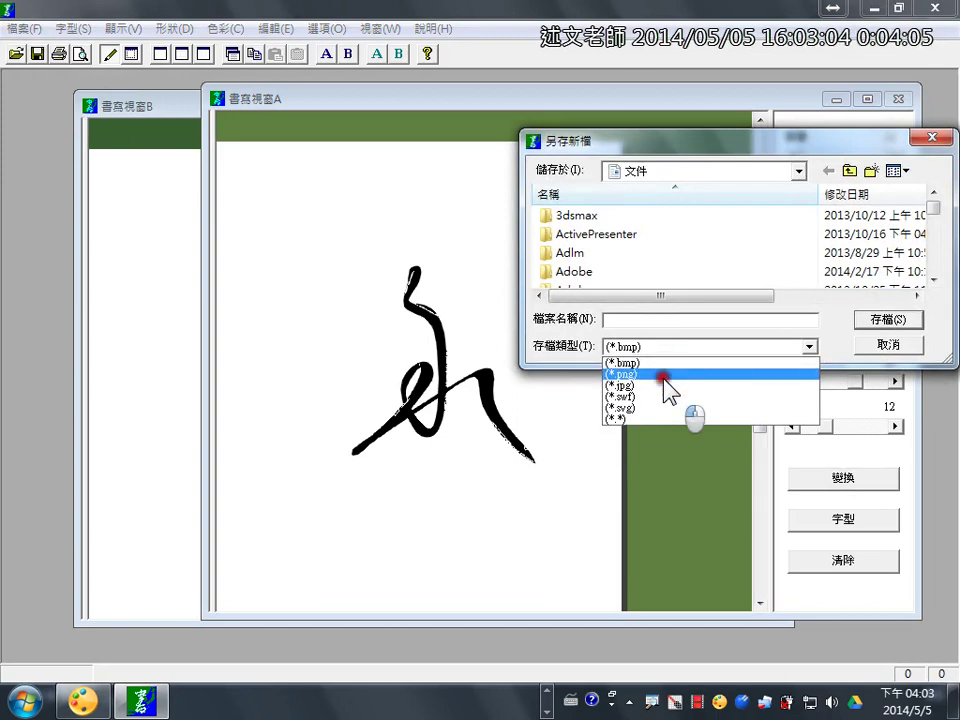
{"action": "left_click", "coordinate": [767, 168]}
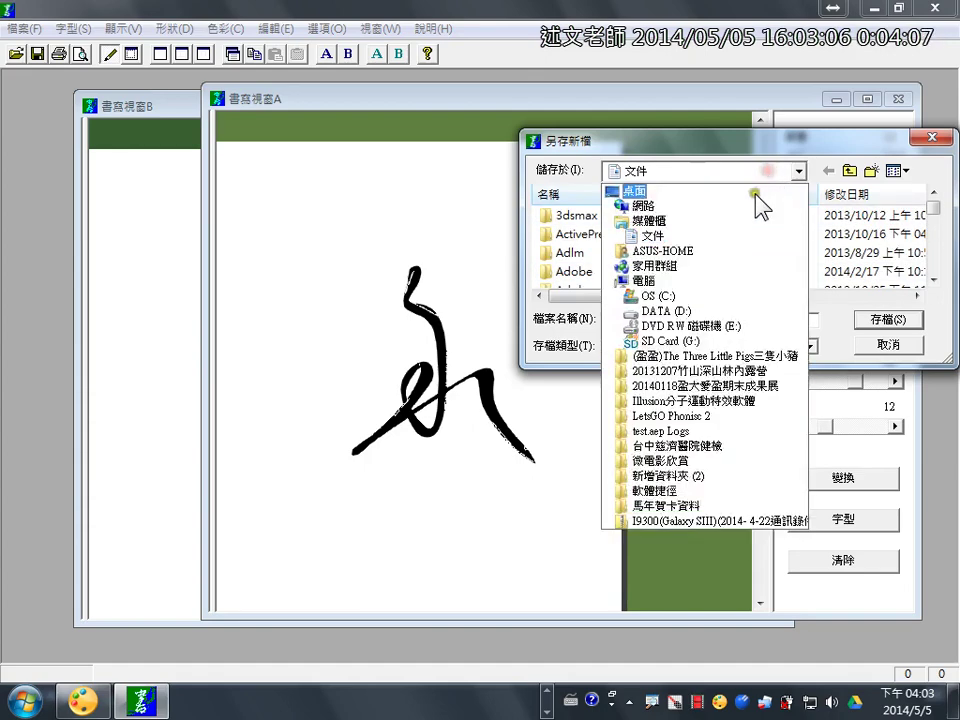
{"action": "left_click", "coordinate": [743, 341]}
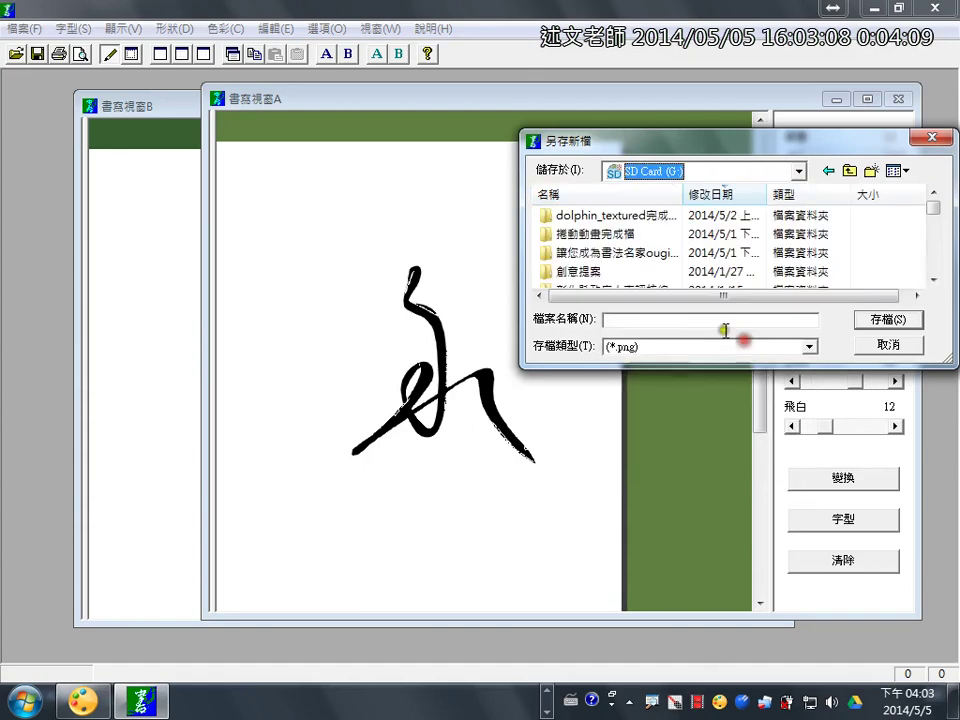
{"action": "left_click", "coordinate": [704, 320]}
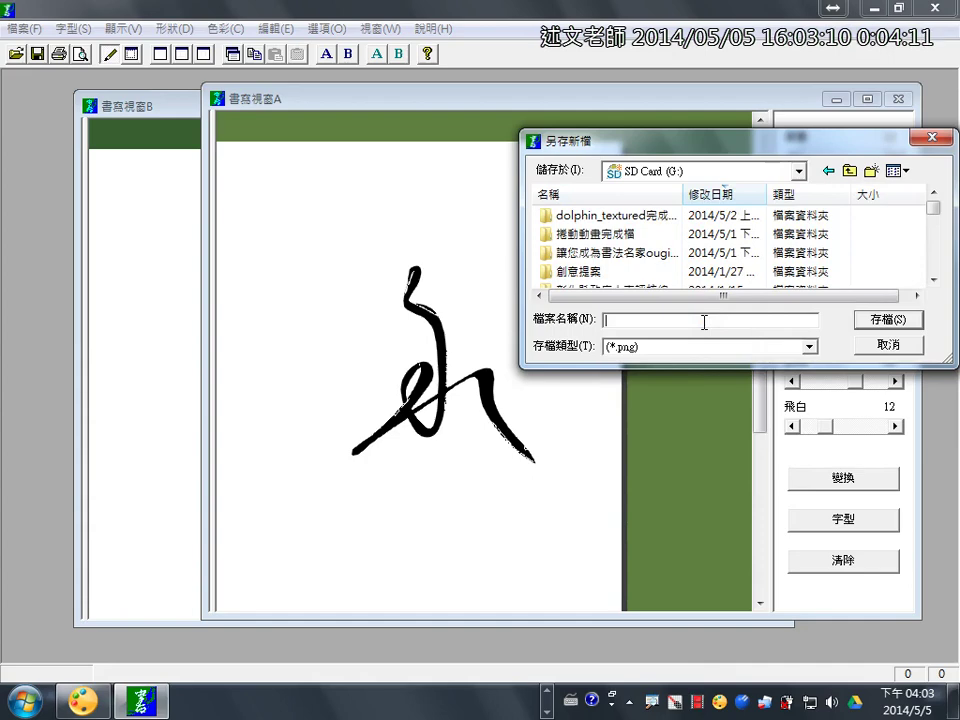
{"action": "type", "text": "永"}
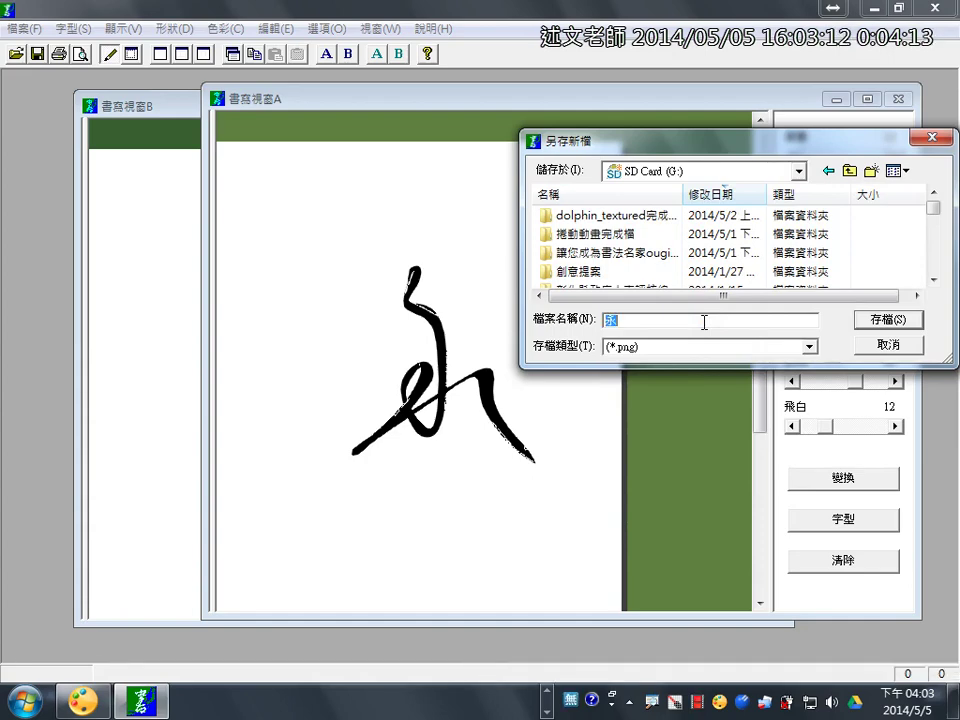
{"action": "key", "text": "Return"}
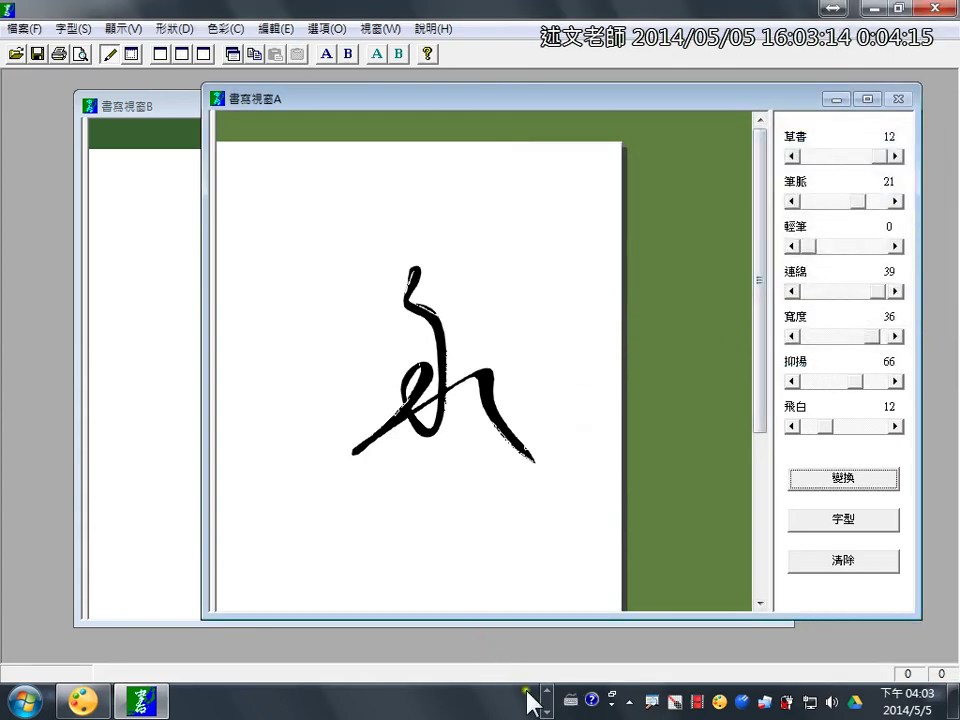
Switch to the magazine cover project in PhotoCap, deselect the heart object and show the photo thumbnails.
{"action": "left_click", "coordinate": [472, 699]}
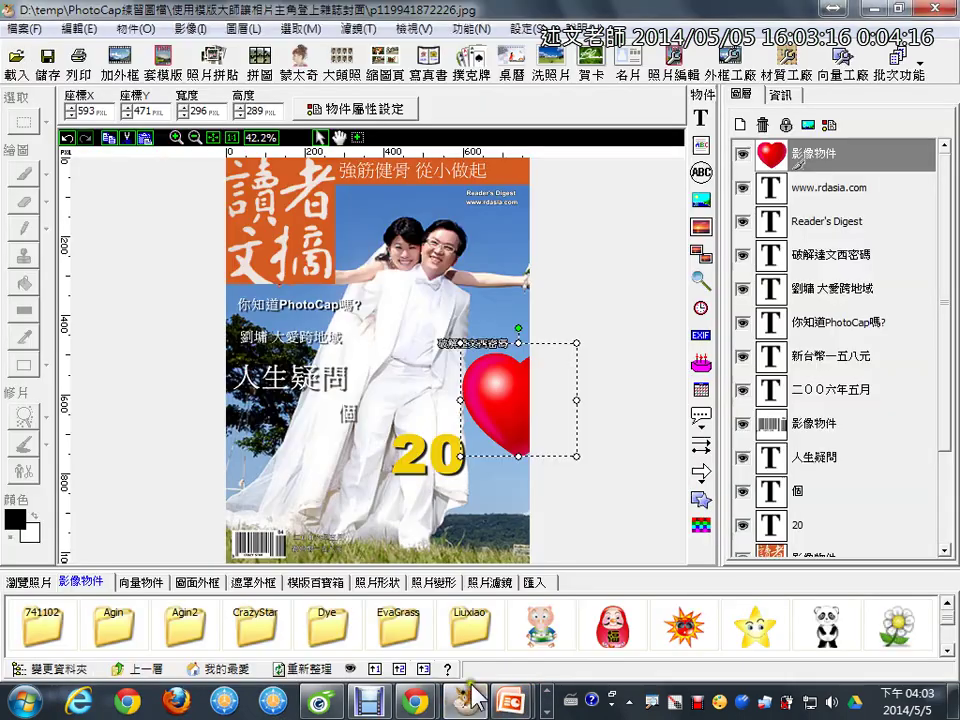
{"action": "left_click", "coordinate": [580, 226]}
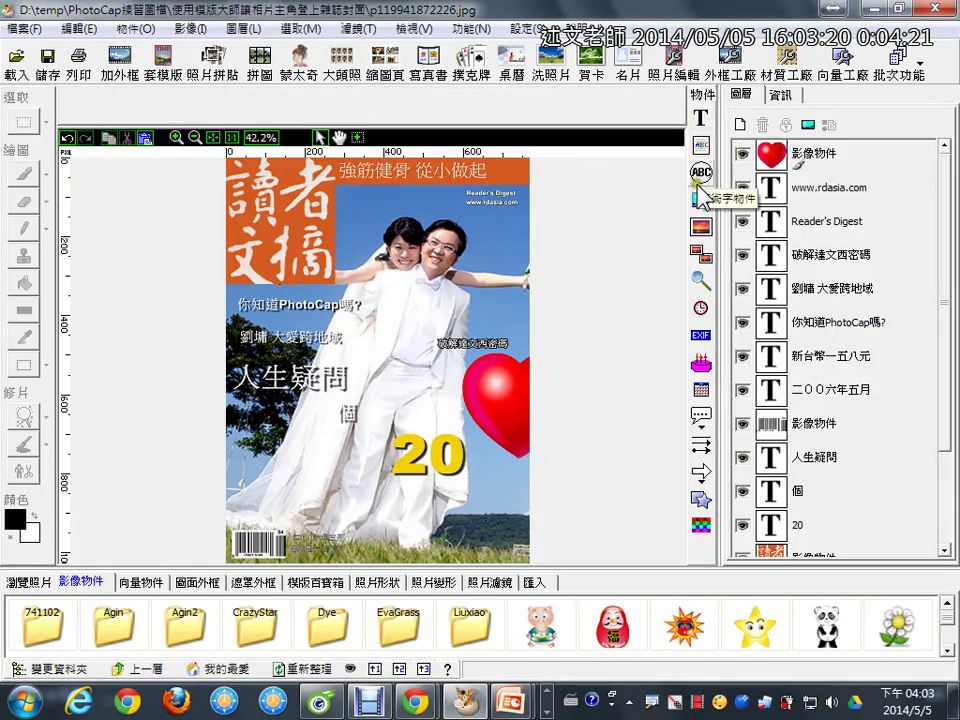
{"action": "left_click", "coordinate": [28, 582]}
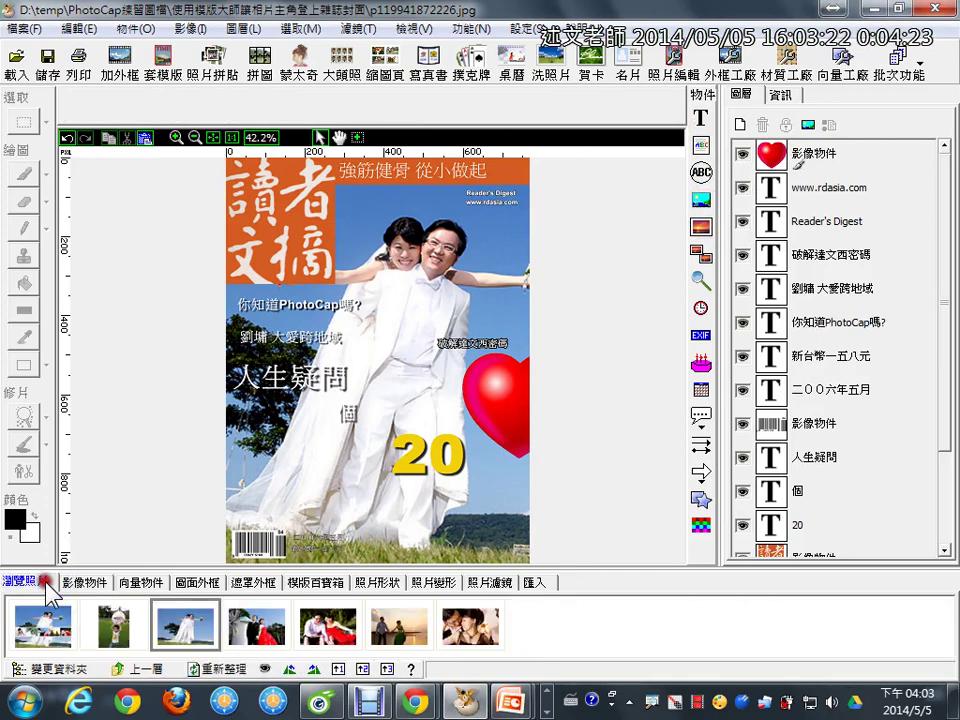
{"action": "left_click_drag", "start_coordinate": [317, 627], "coordinate": [340, 628]}
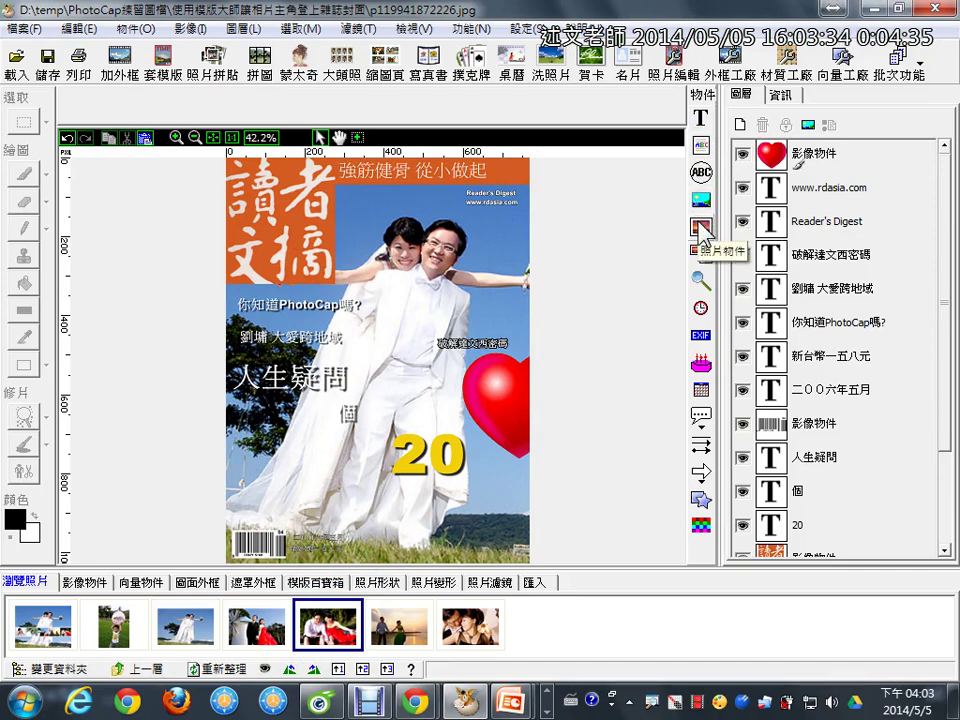
Insert 永.png from the SD Card (G:) as a photo object and move it to about X 200, Y 240 px on the cover.
{"action": "left_click", "coordinate": [703, 196]}
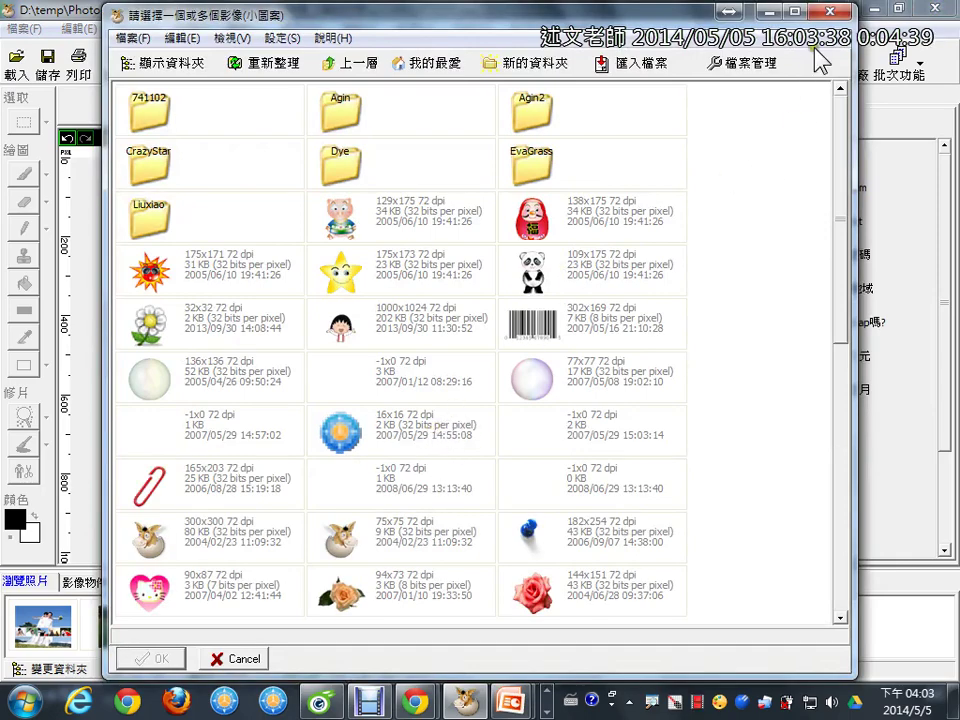
{"action": "key", "text": "Escape"}
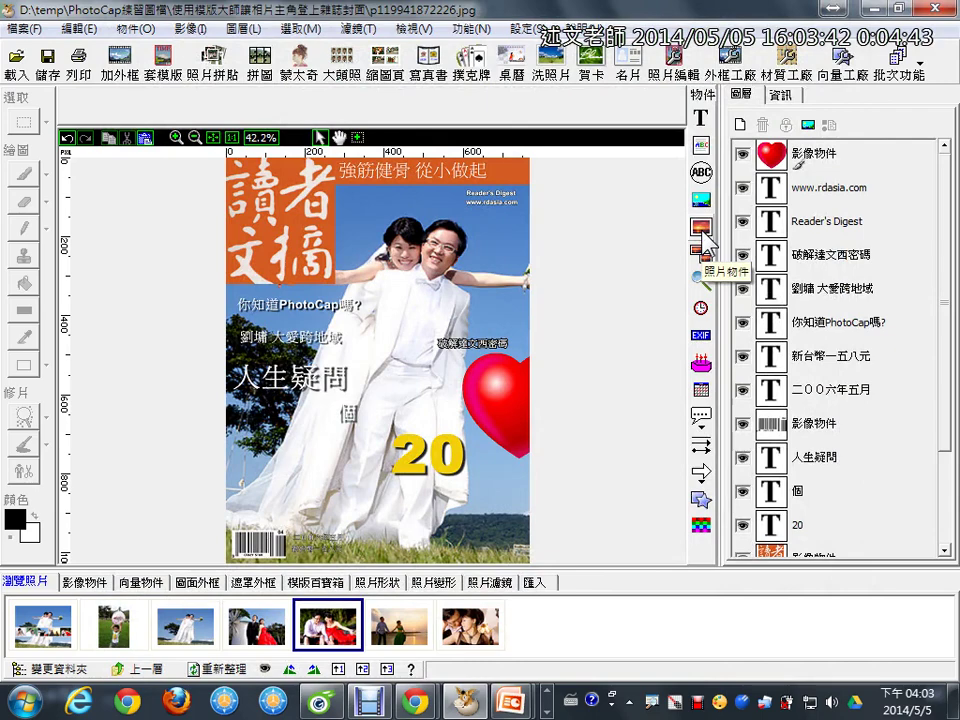
{"action": "left_click", "coordinate": [701, 226]}
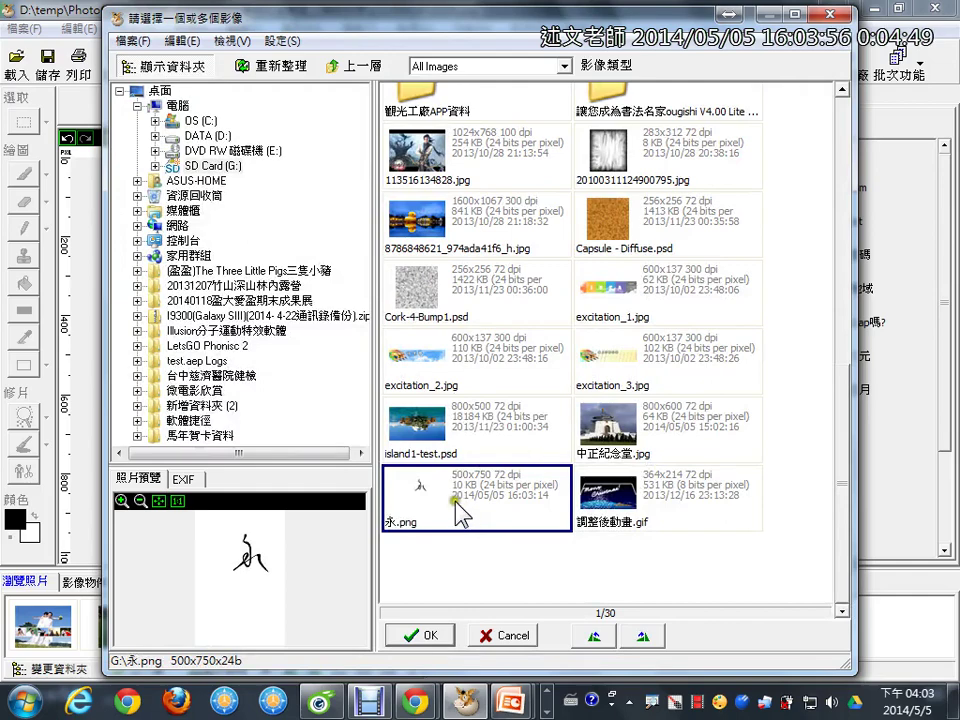
{"action": "left_click", "coordinate": [422, 635]}
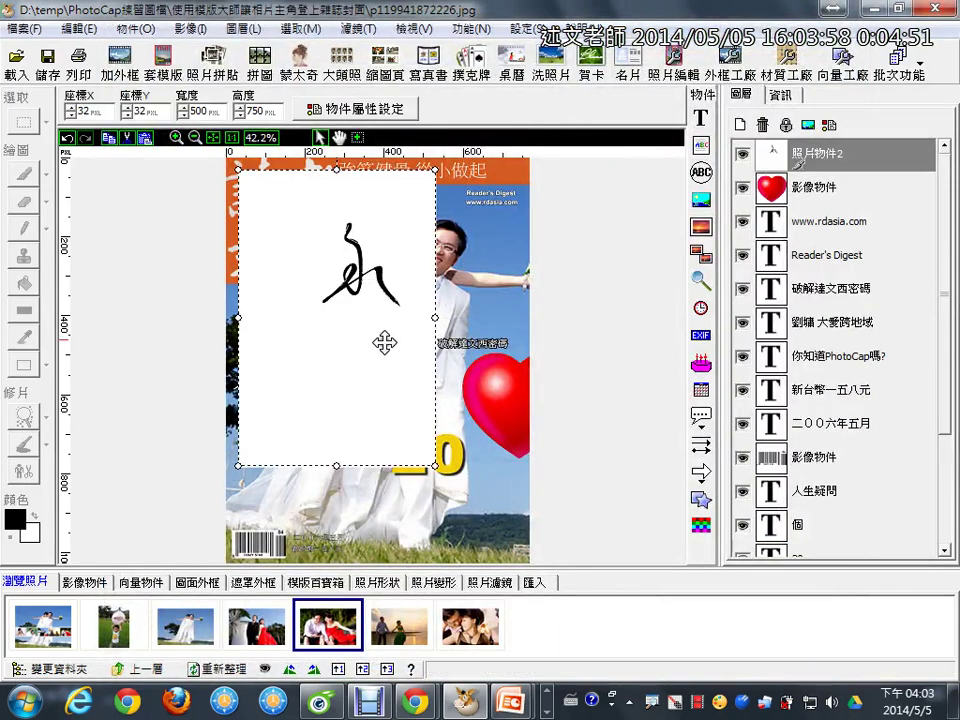
{"action": "left_click_drag", "start_coordinate": [381, 338], "coordinate": [467, 389]}
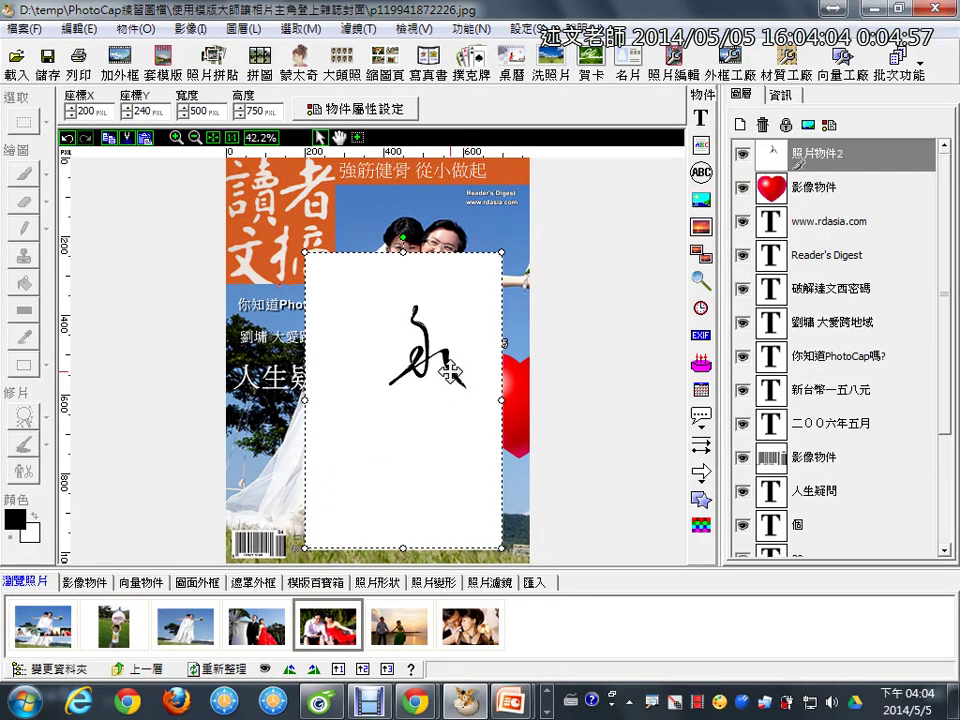
{"action": "left_click", "coordinate": [828, 127]}
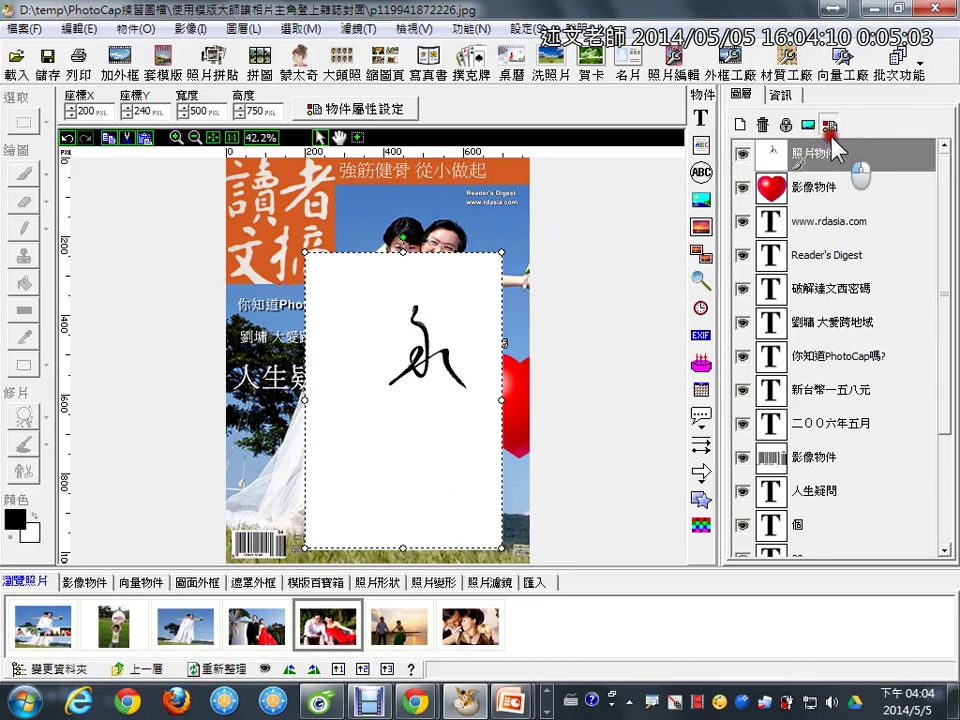
{"action": "left_click", "coordinate": [828, 127]}
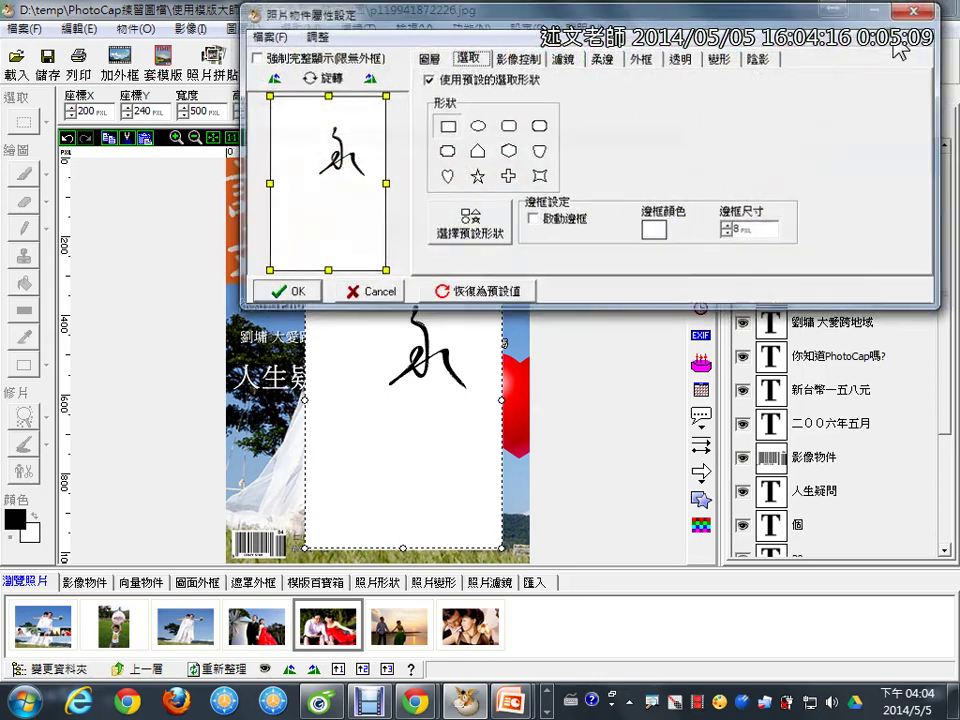
{"action": "left_click", "coordinate": [924, 12]}
{"action": "right_click", "coordinate": [807, 155]}
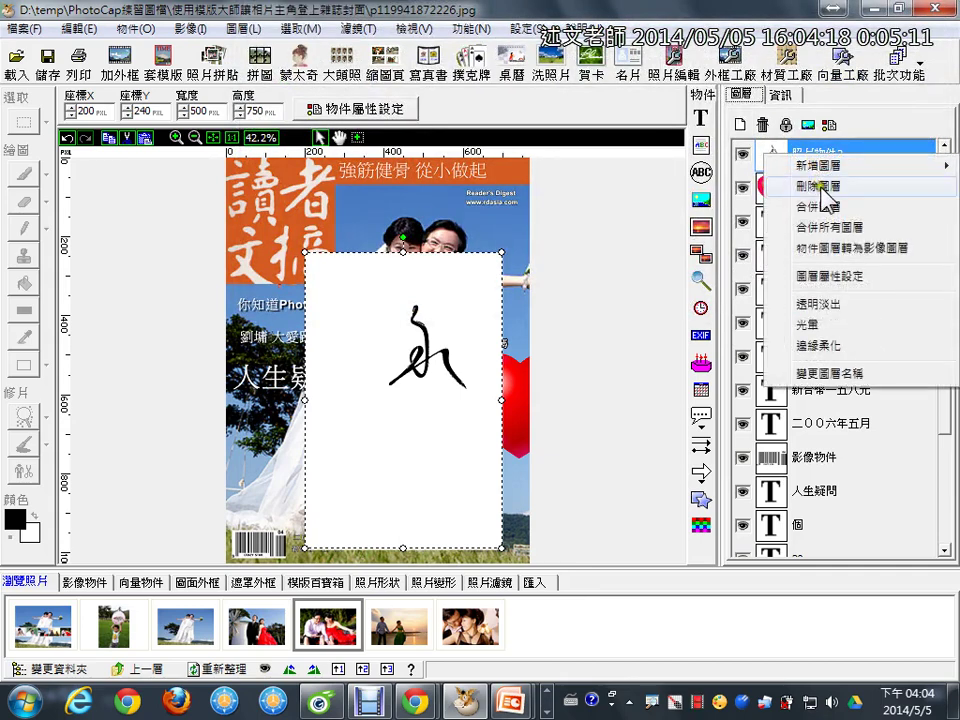
{"action": "left_click", "coordinate": [853, 304]}
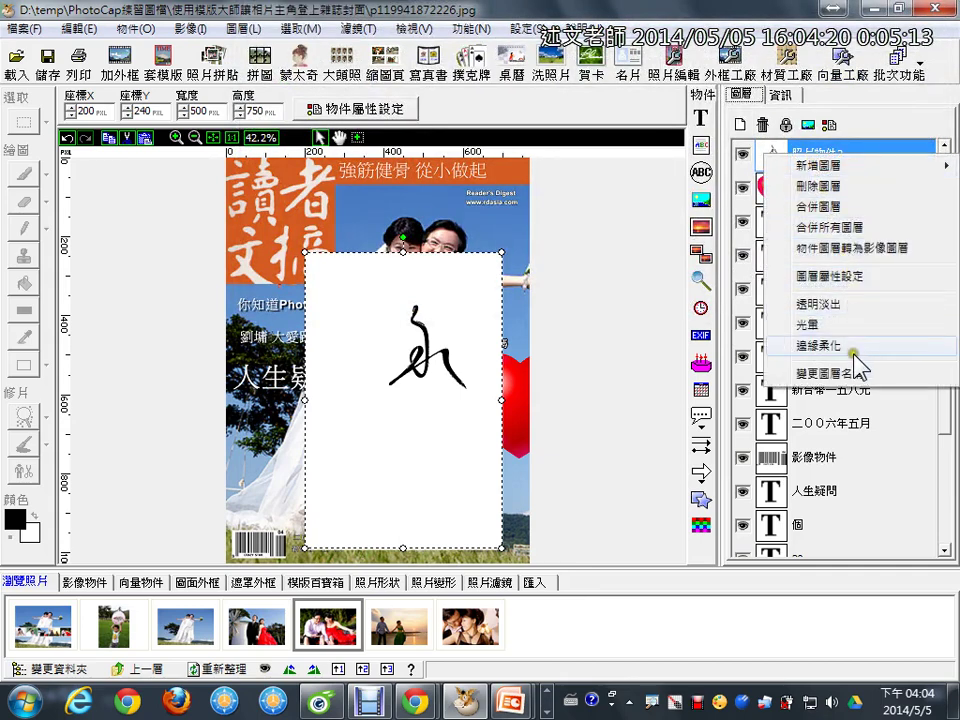
{"action": "left_click", "coordinate": [856, 278]}
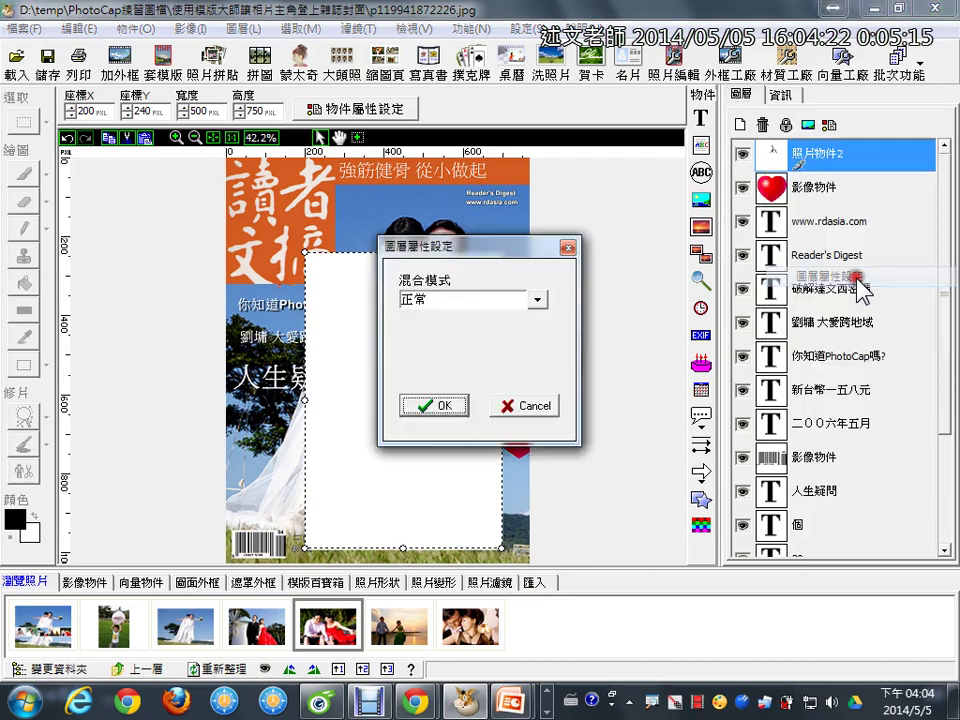
{"action": "left_click", "coordinate": [566, 247]}
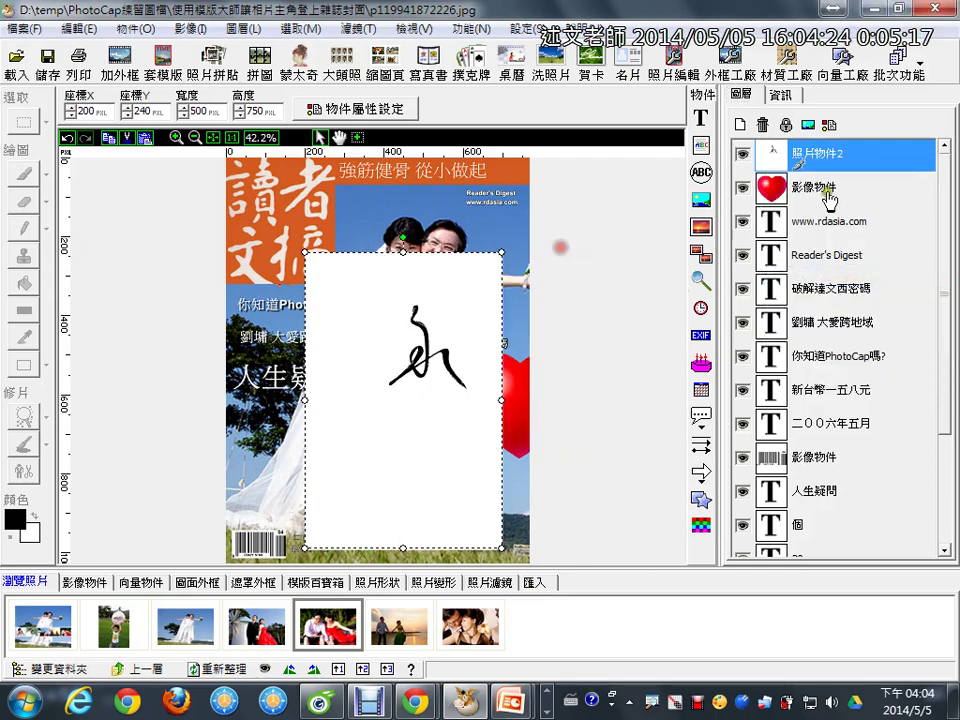
Set the blend mode (混合模式) of the 永 photo object's layer to 相乘.
{"action": "right_click", "coordinate": [800, 158]}
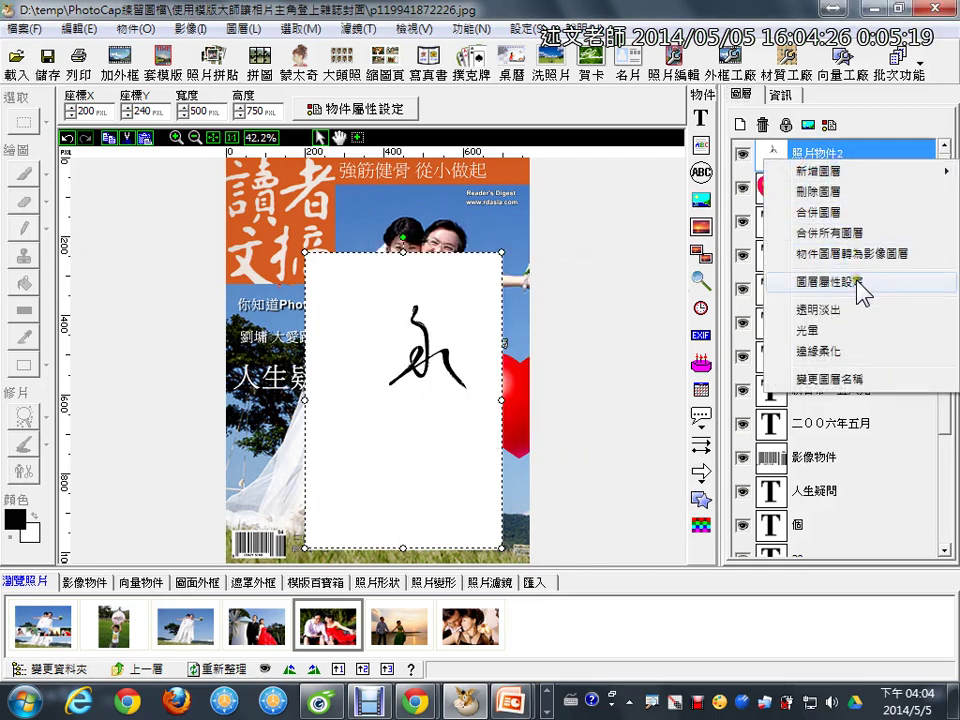
{"action": "left_click", "coordinate": [856, 278]}
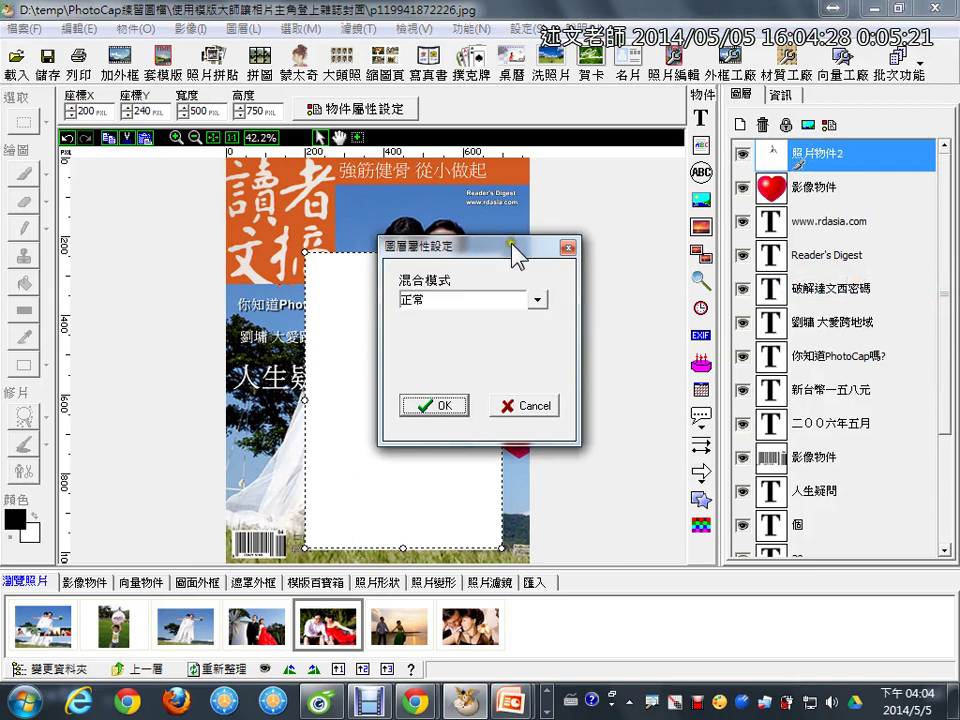
{"action": "left_click_drag", "start_coordinate": [514, 246], "coordinate": [643, 193]}
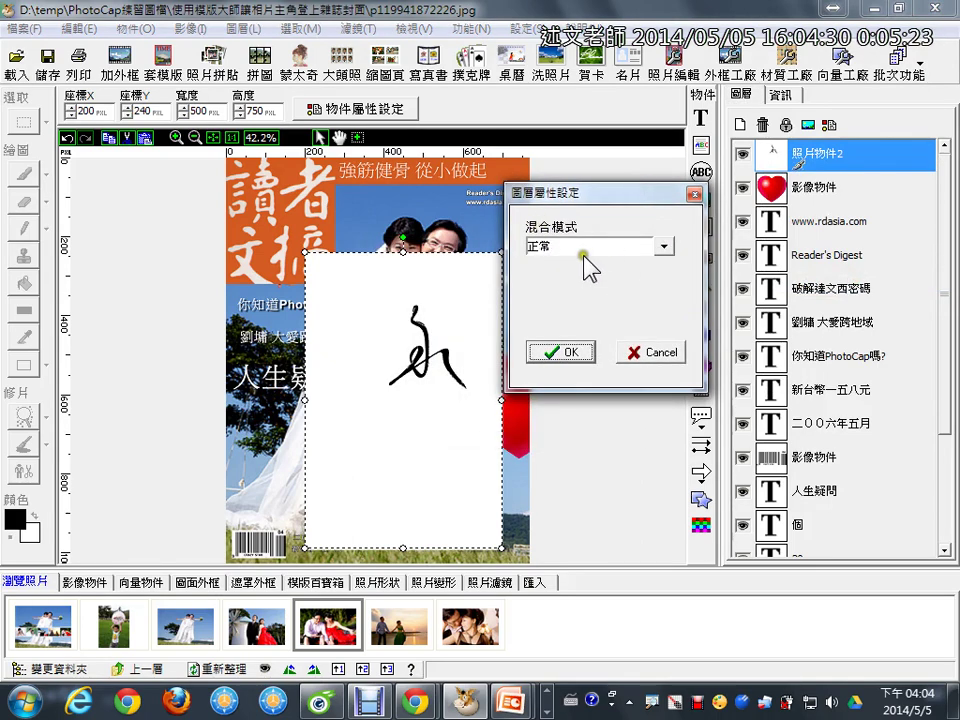
{"action": "left_click", "coordinate": [661, 245]}
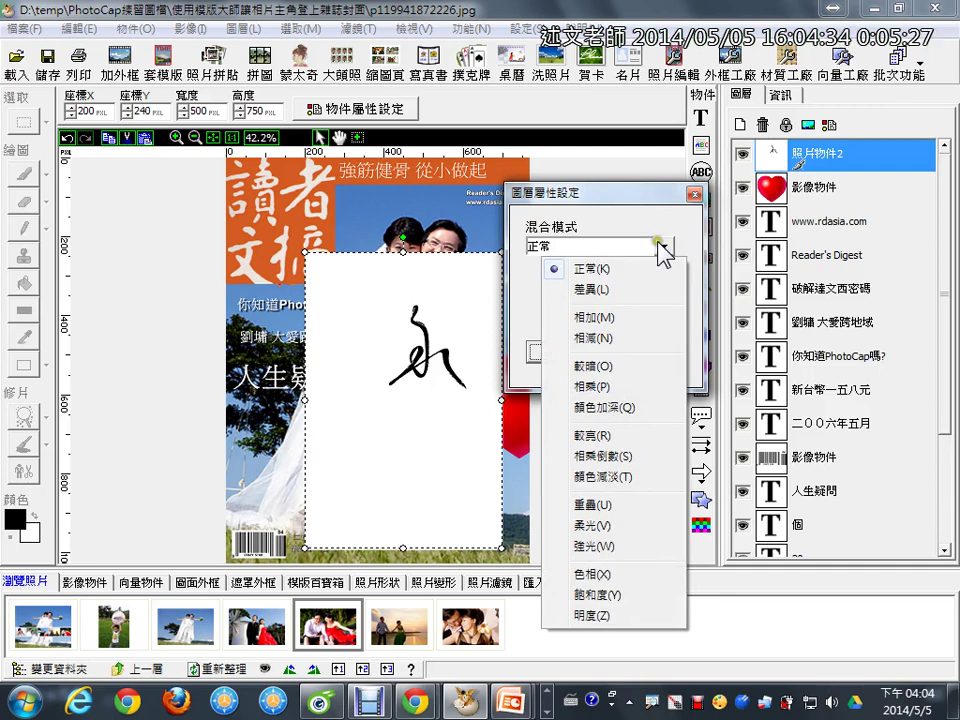
{"action": "left_click", "coordinate": [638, 386]}
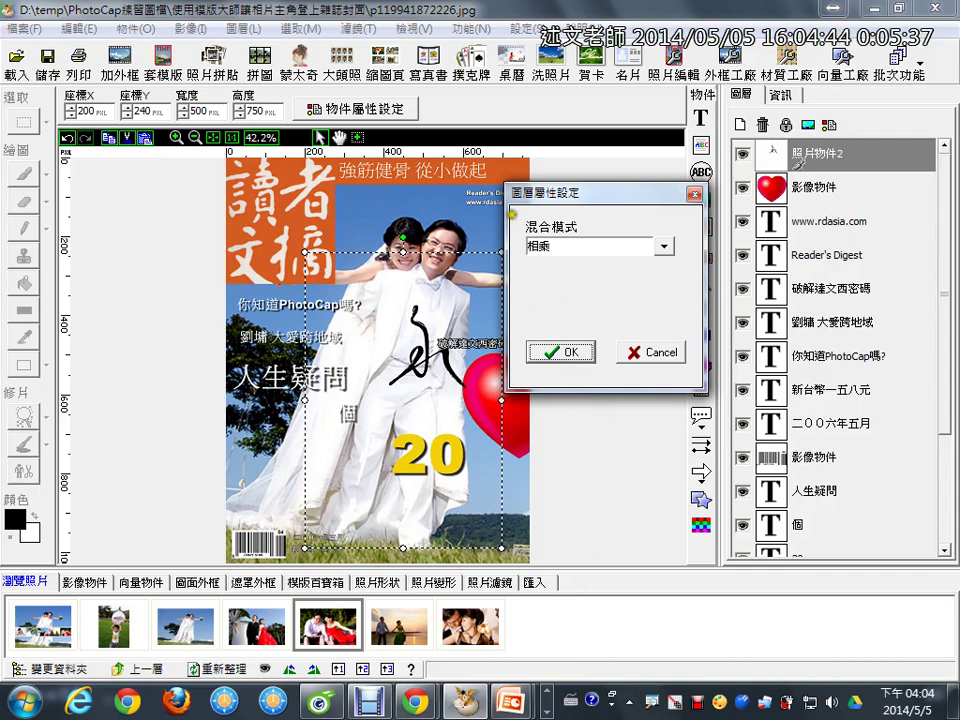
{"action": "mouse_move", "coordinate": [520, 218]}
{"action": "left_mouse_down"}
{"action": "mouse_move", "coordinate": [522, 240]}
{"action": "mouse_move", "coordinate": [665, 266]}
{"action": "left_mouse_up"}
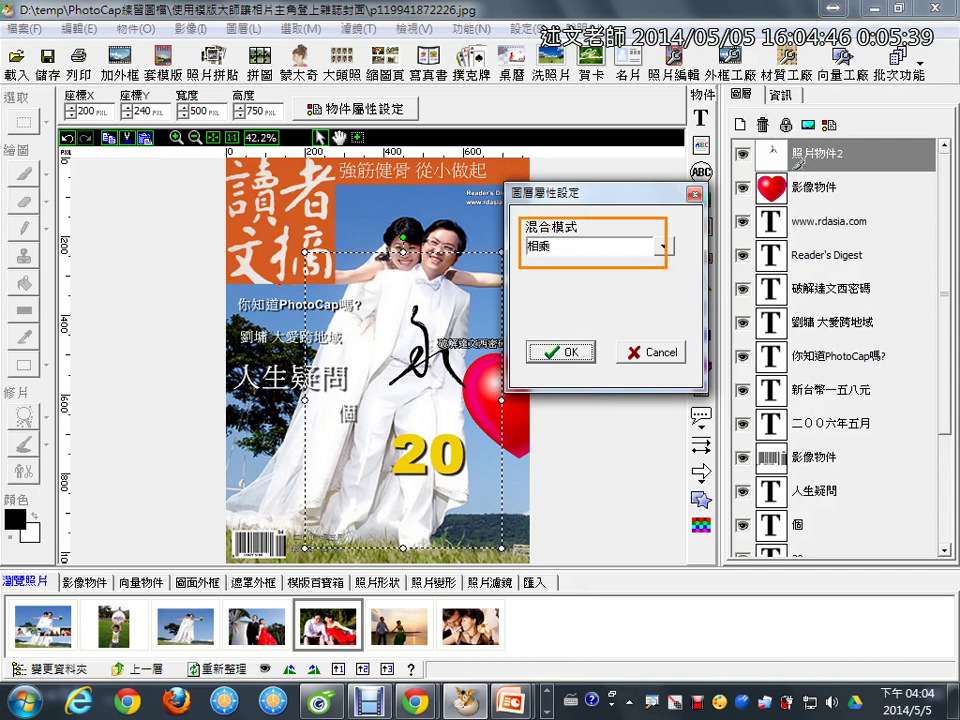